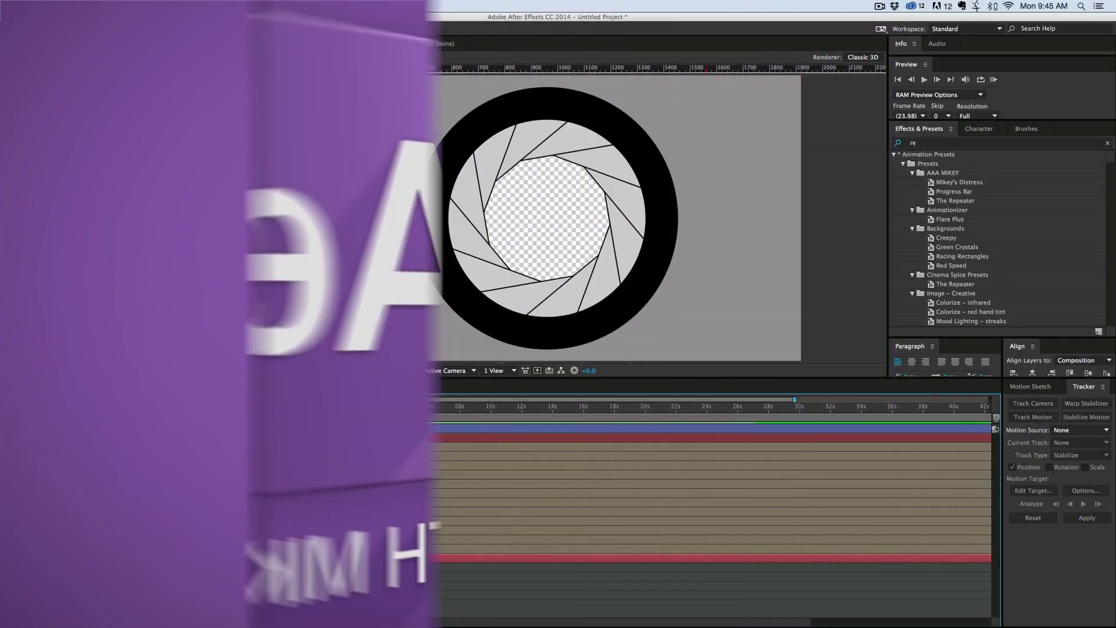
- Lower Null 5's Z Rotation to 0x+27.0° to preview the iris closing
{"action": "mouse_move", "coordinate": [204, 598]}
{"action": "left_mouse_down"}
{"action": "mouse_move", "coordinate": [215, 600]}
{"action": "mouse_move", "coordinate": [203, 602]}
{"action": "left_mouse_up"}
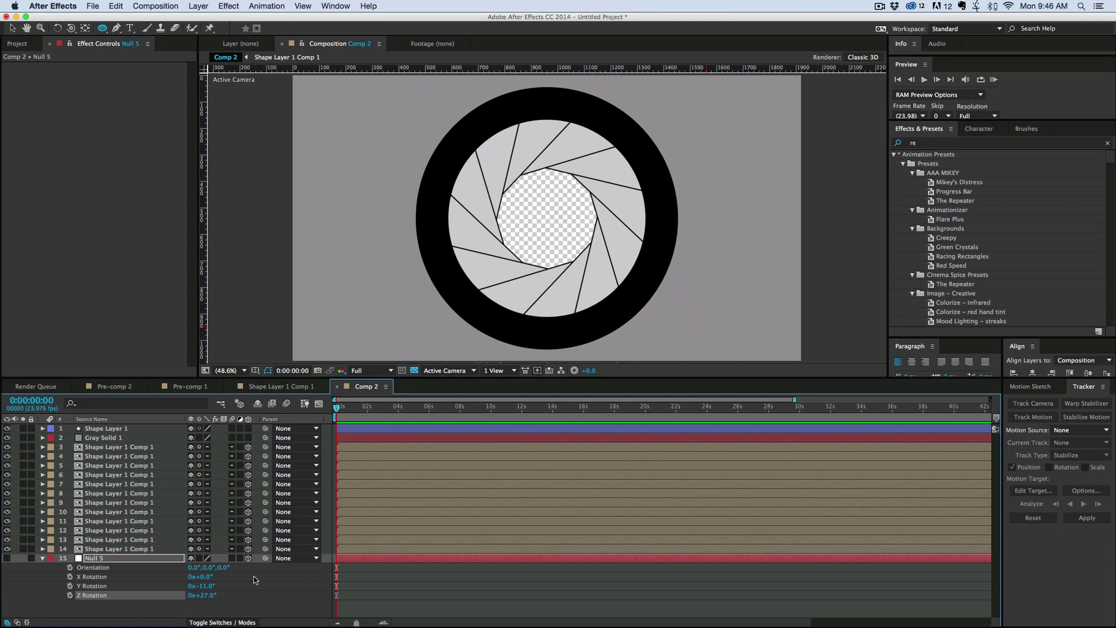
- Scrub Null 5's Z Rotation to about +11° and reset its Y Rotation to 0
{"action": "left_click_drag", "start_coordinate": [209, 597], "coordinate": [189, 592]}
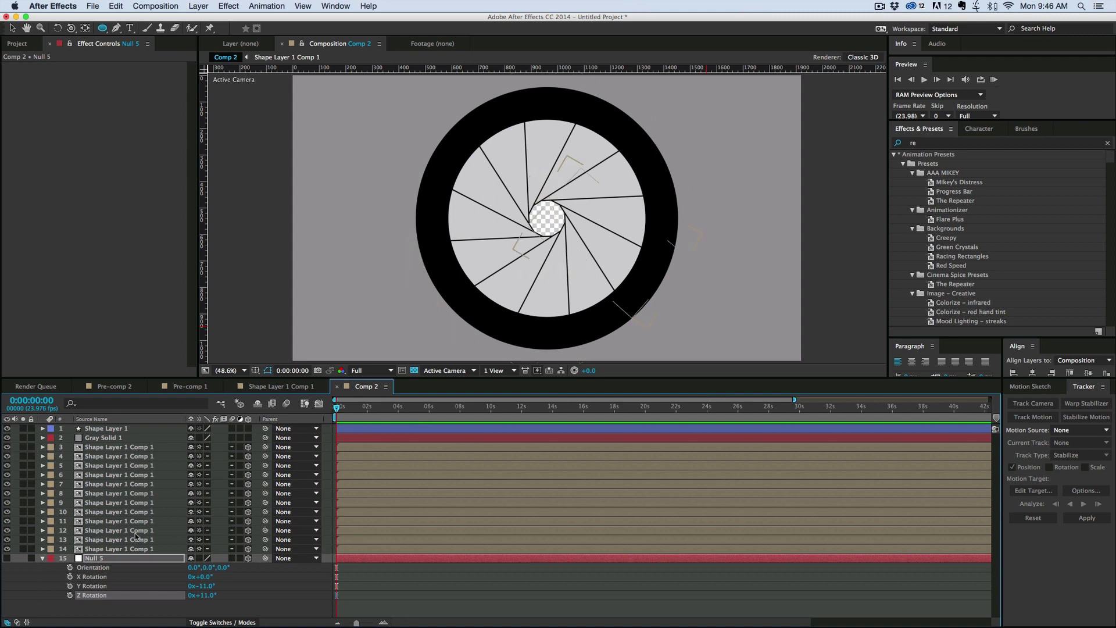
{"action": "left_click_drag", "start_coordinate": [195, 597], "coordinate": [228, 596]}
{"action": "left_click", "coordinate": [209, 587]}
{"action": "type", "text": "0"}
{"action": "key", "text": "Return"}
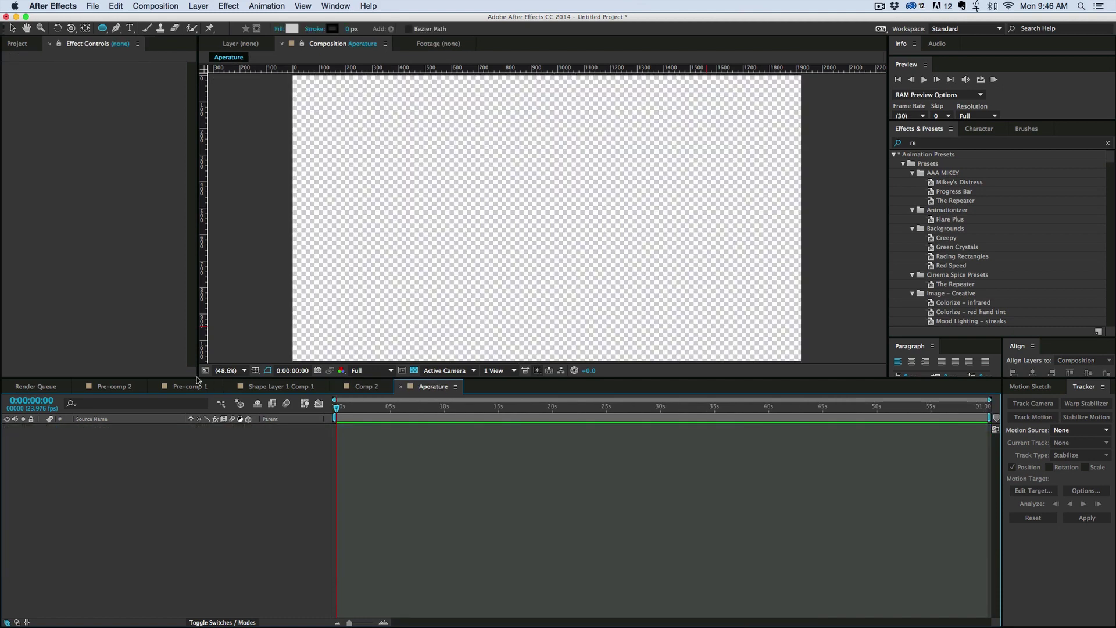
- Enlarge the viewer and place a vertical guide at x 960 and a horizontal guide at y 540
{"action": "left_click_drag", "start_coordinate": [198, 381], "coordinate": [190, 408]}
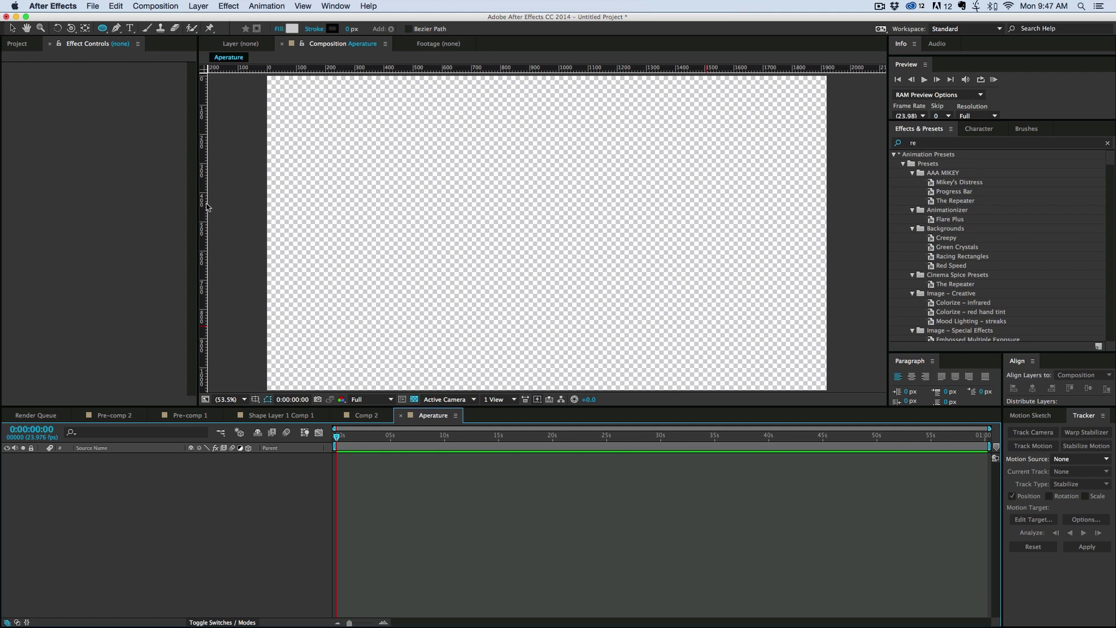
{"action": "left_click_drag", "start_coordinate": [208, 206], "coordinate": [548, 243]}
{"action": "key", "text": "period"}
{"action": "key", "text": "period"}
{"action": "key", "text": "period"}
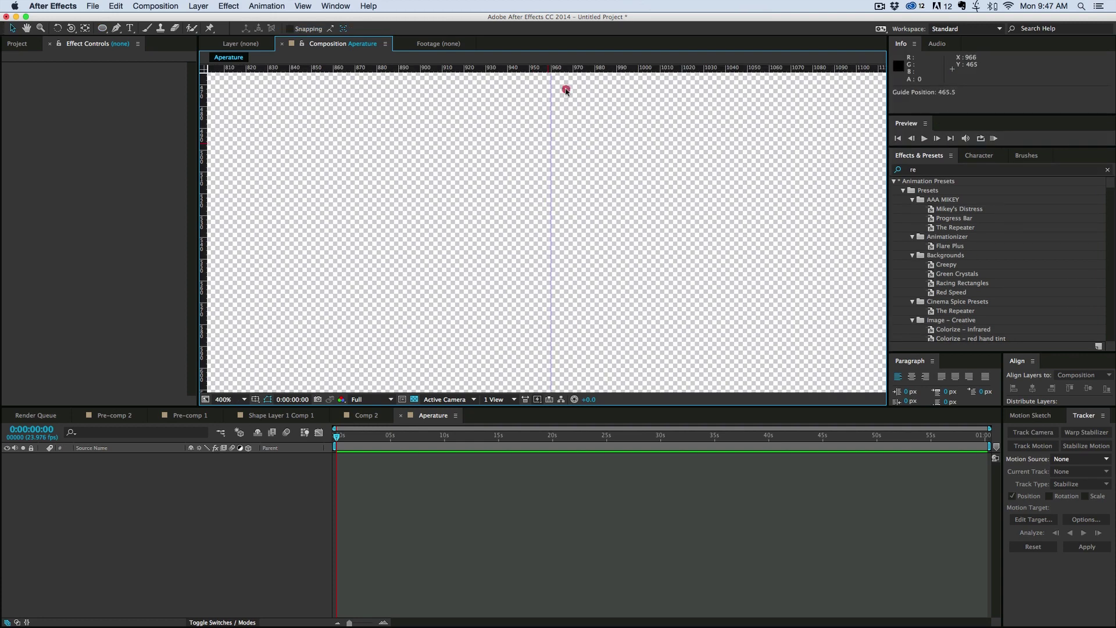
{"action": "left_click_drag", "start_coordinate": [562, 69], "coordinate": [590, 237]}
{"action": "key", "text": "comma"}
{"action": "key", "text": "comma"}
{"action": "key", "text": "comma"}
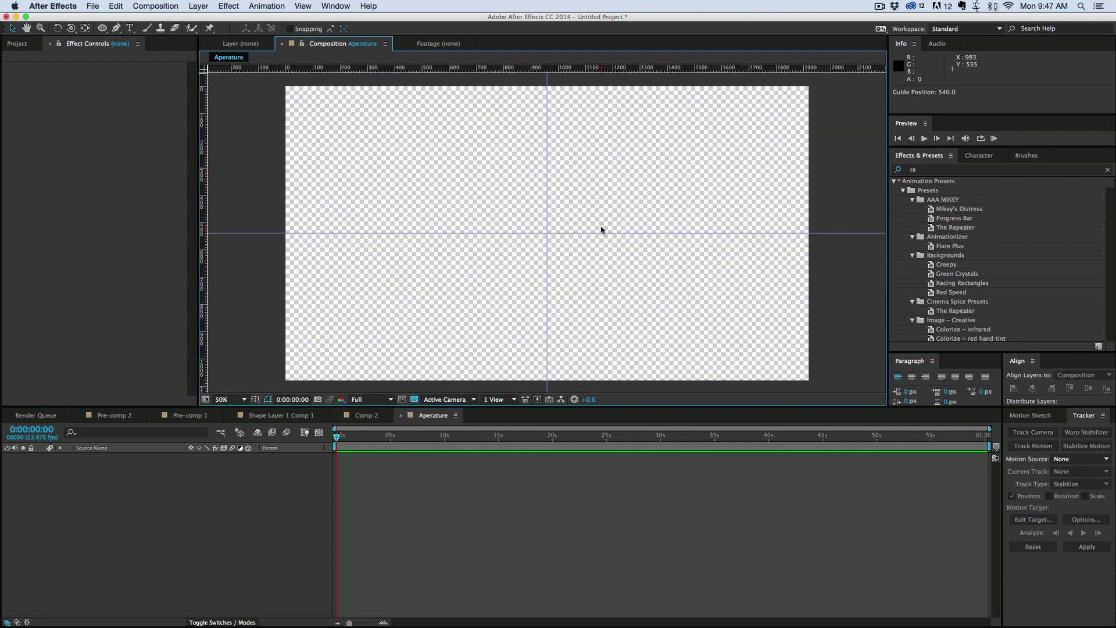
{"action": "left_click", "coordinate": [555, 500]}
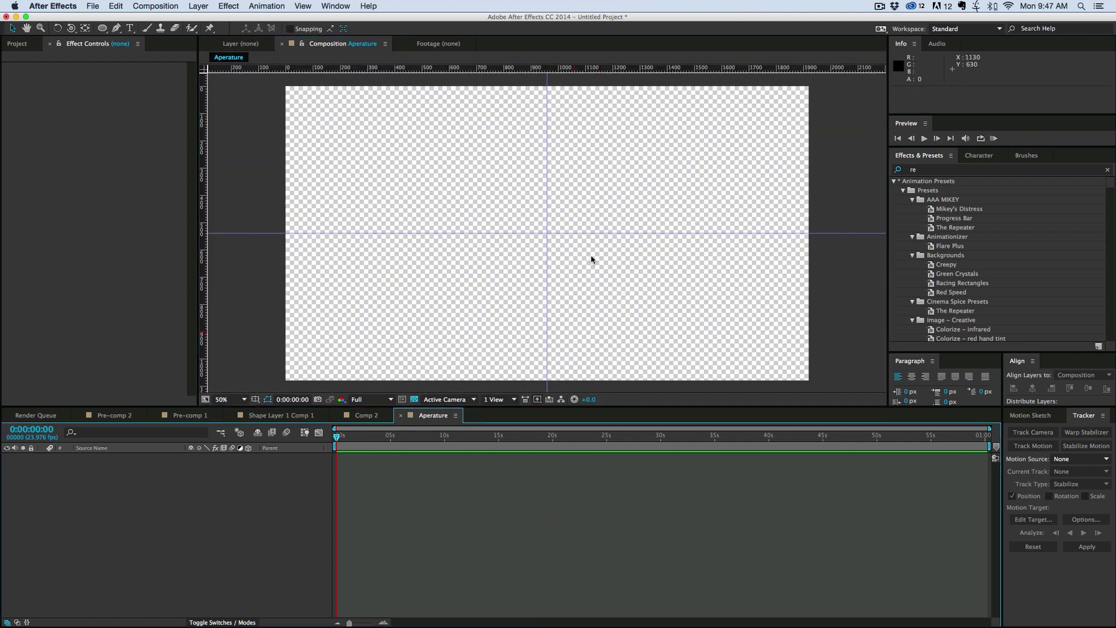
- Draw a closed triangle with the Pen tool, starting from the composition centre
{"action": "left_click", "coordinate": [121, 29]}
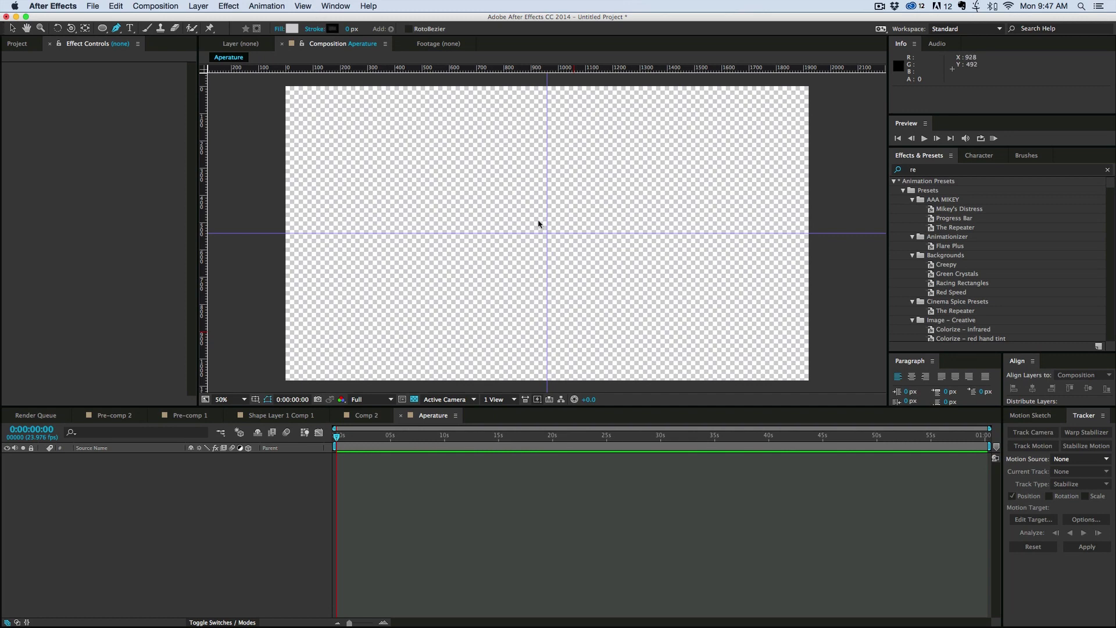
{"action": "left_click", "coordinate": [555, 231]}
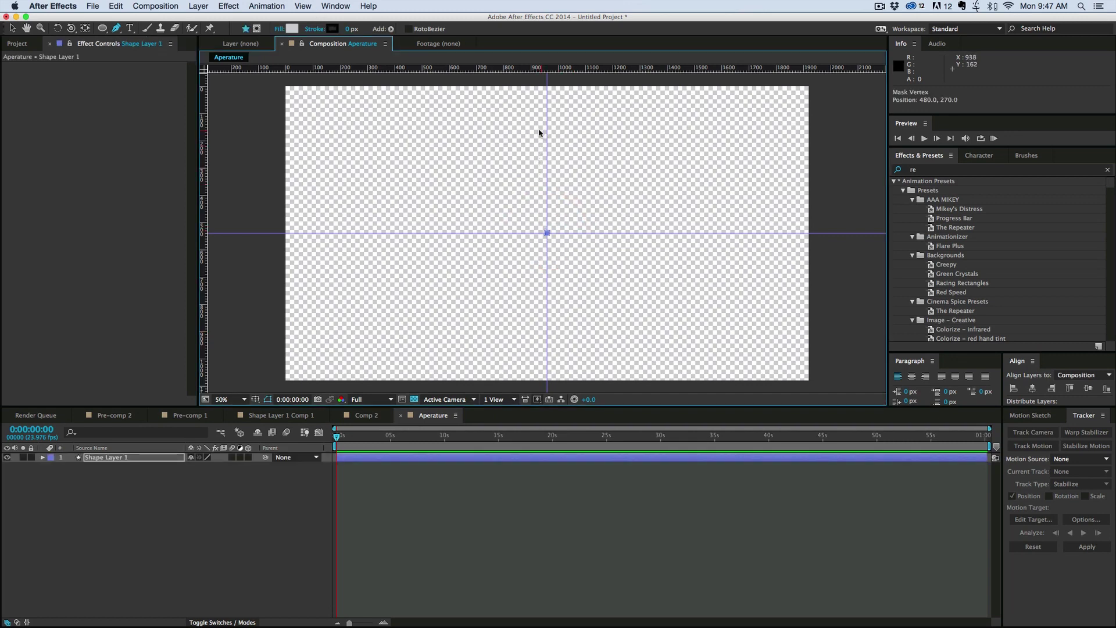
{"action": "left_click_drag", "start_coordinate": [536, 129], "coordinate": [546, 130]}
{"action": "left_click", "coordinate": [615, 144]}
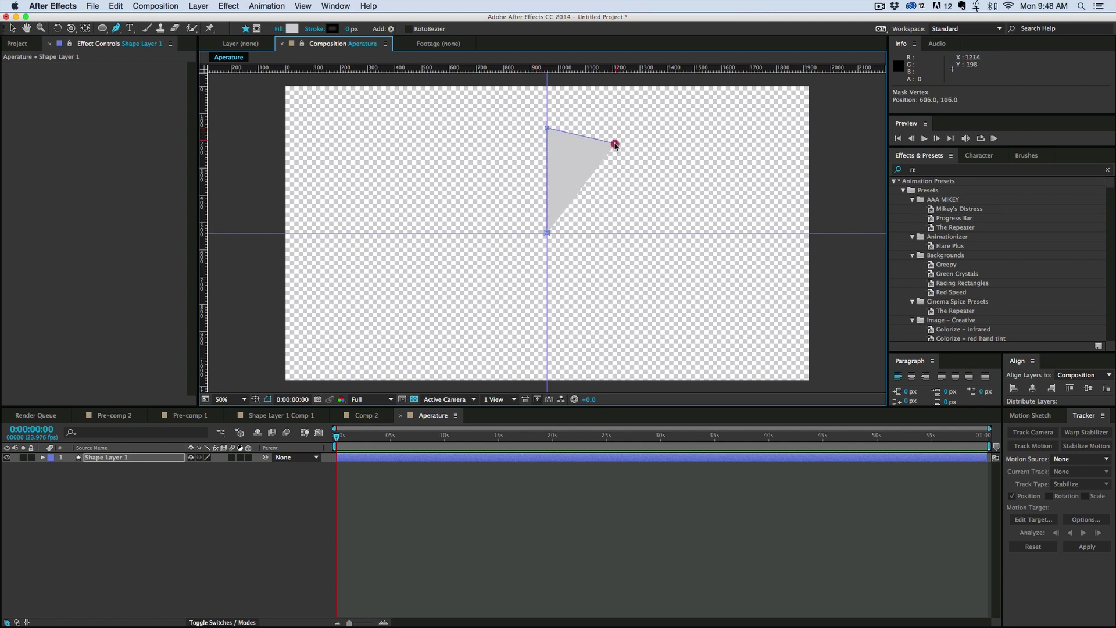
{"action": "left_click", "coordinate": [547, 233]}
- Set Shape 1's Stroke 1 width to 3 on the triangle layer
{"action": "left_click", "coordinate": [42, 457]}
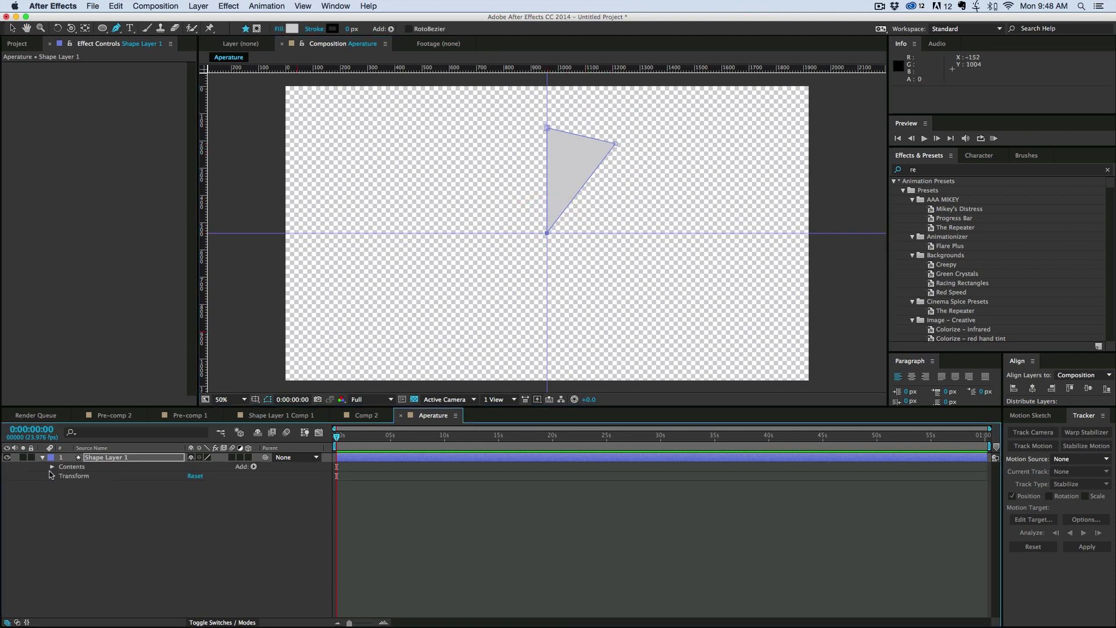
{"action": "left_click", "coordinate": [52, 467]}
{"action": "left_click", "coordinate": [61, 475]}
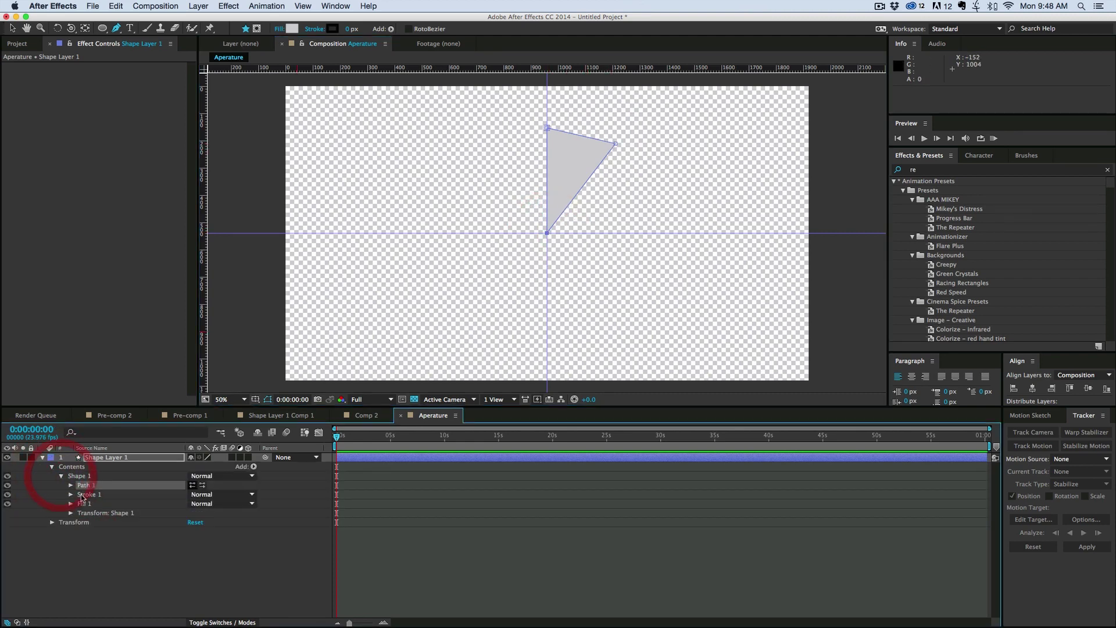
{"action": "left_click", "coordinate": [70, 494]}
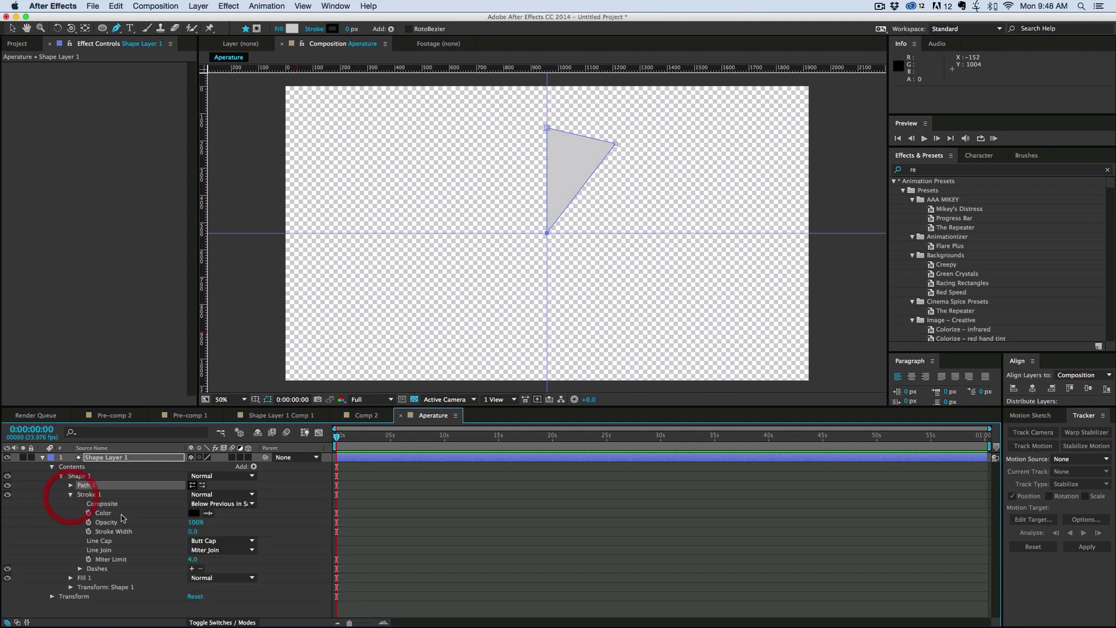
{"action": "left_click", "coordinate": [193, 531]}
{"action": "type", "text": "3"}
{"action": "key", "text": "Return"}
{"action": "left_click", "coordinate": [386, 555]}
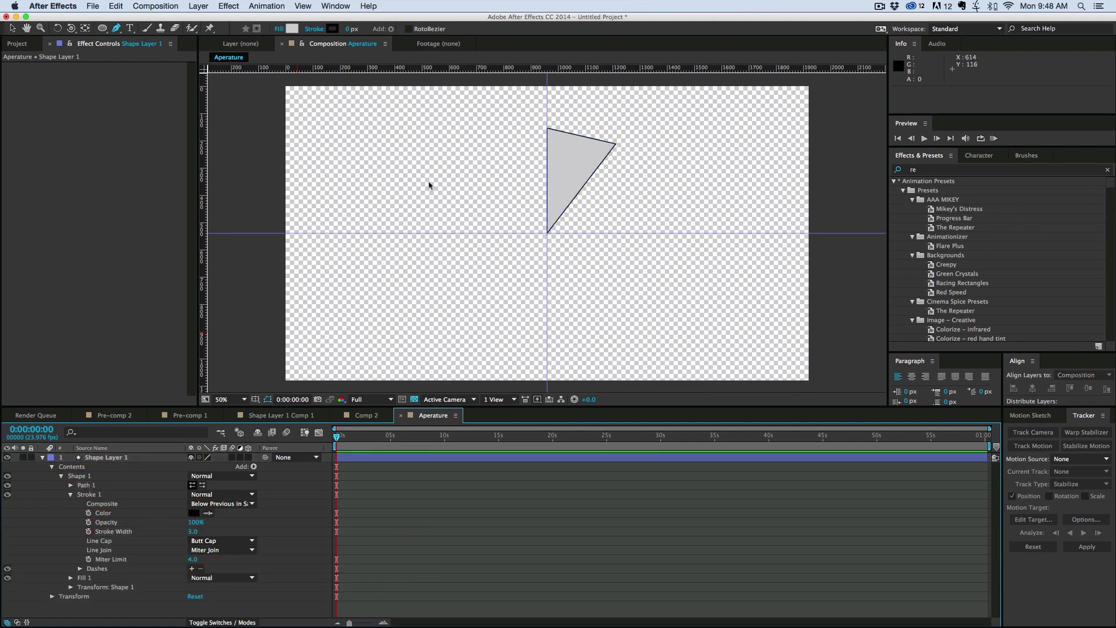
- Collapse the triangle layer's properties and turn on its 3D Layer switch
{"action": "left_click", "coordinate": [377, 490]}
{"action": "key", "text": "u"}
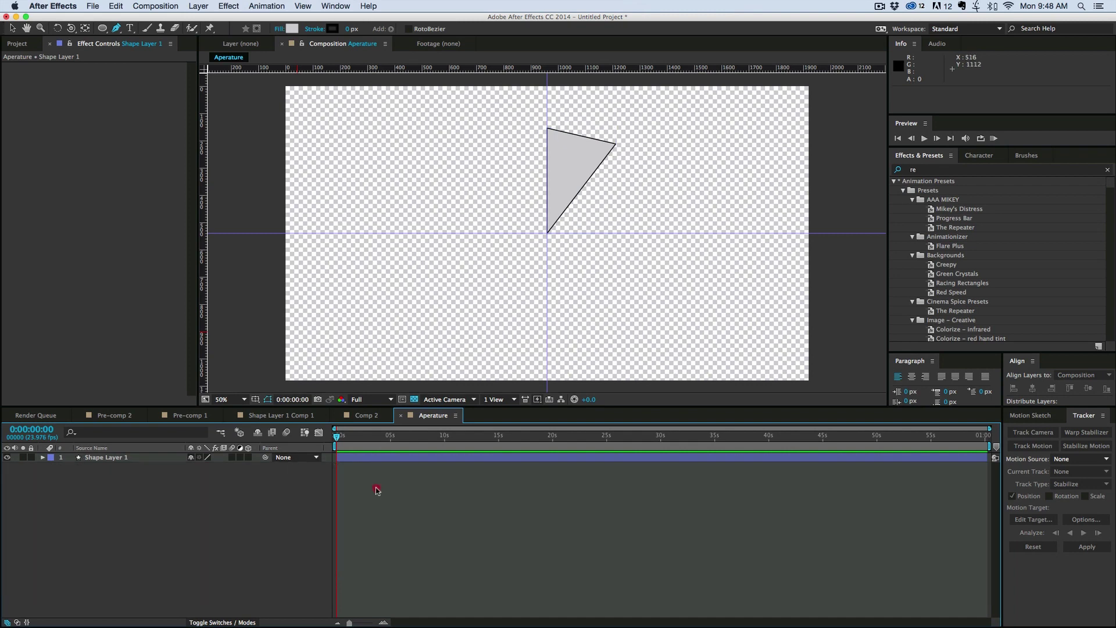
{"action": "left_click", "coordinate": [380, 463]}
{"action": "left_click", "coordinate": [348, 459]}
{"action": "left_click", "coordinate": [249, 459]}
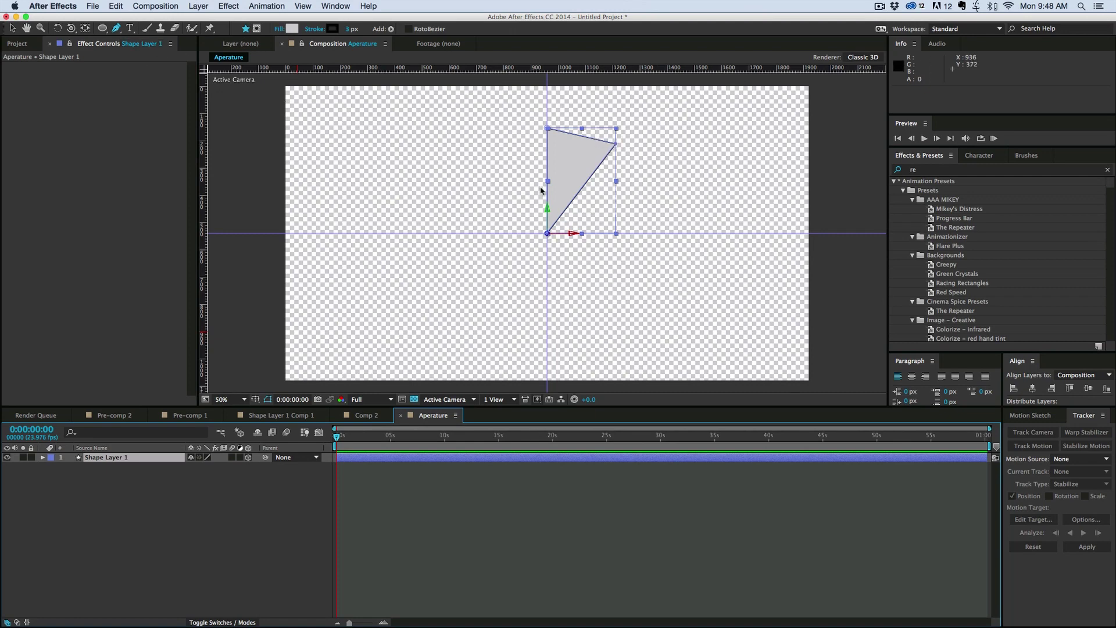
- Move Shape Layer 1's anchor point to the triangle's upper-right corner with the Pan Behind tool
{"action": "key", "text": "v"}
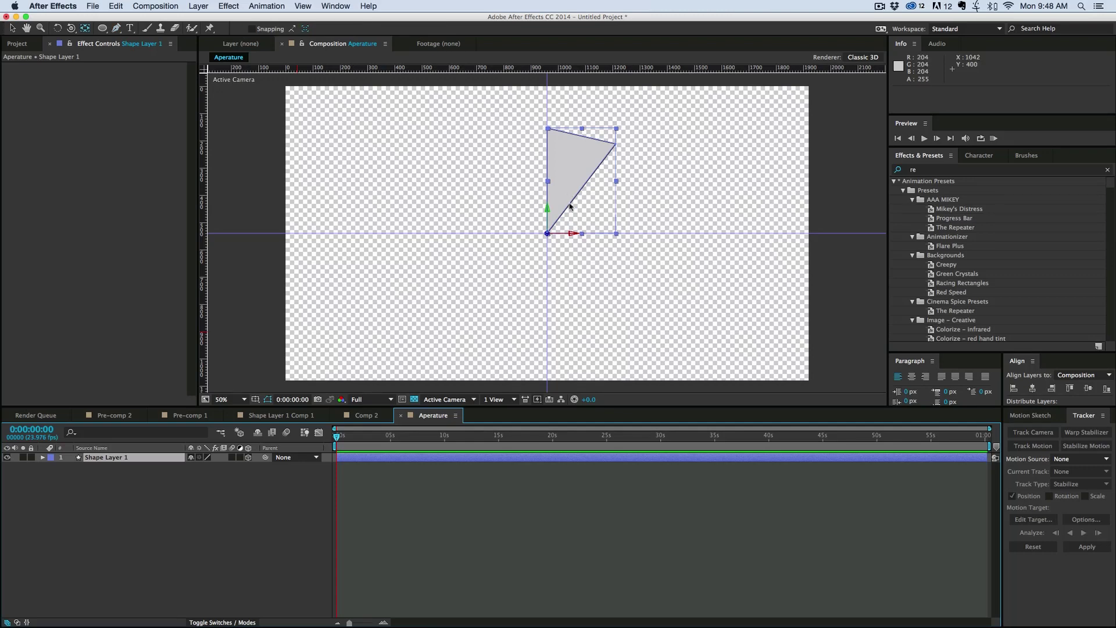
{"action": "left_click", "coordinate": [85, 28]}
{"action": "left_click_drag", "start_coordinate": [547, 233], "coordinate": [613, 144]}
{"action": "left_click", "coordinate": [549, 221]}
- Pre-compose the triangle as 'Blade' and enable its 3D and Collapse Transformations switches
{"action": "left_click", "coordinate": [117, 484]}
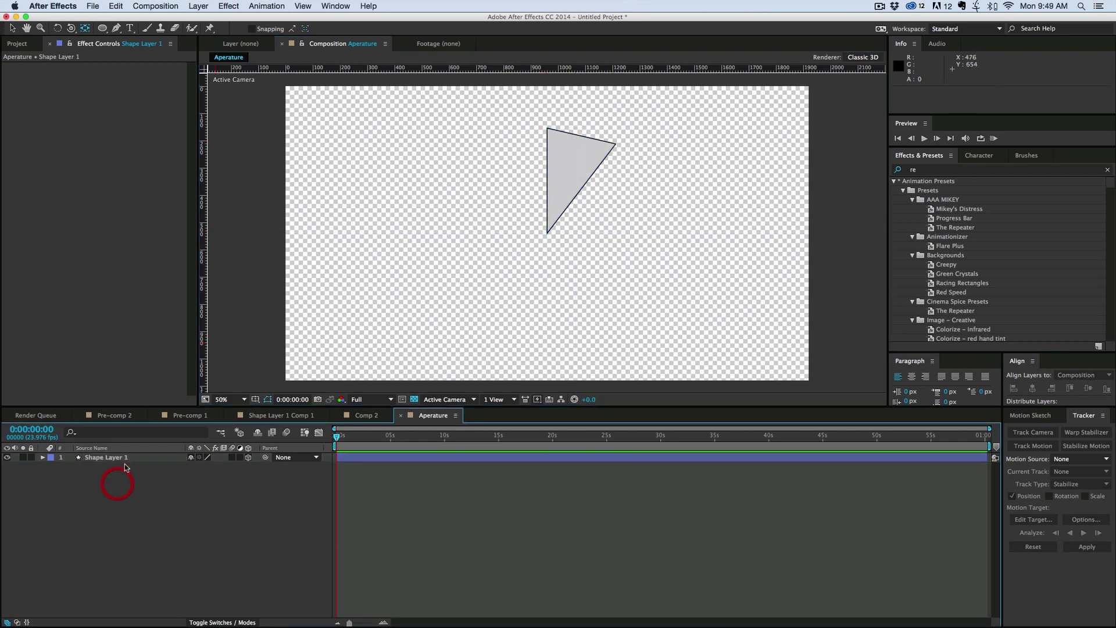
{"action": "left_click", "coordinate": [121, 458]}
{"action": "key", "text": "super+shift+c"}
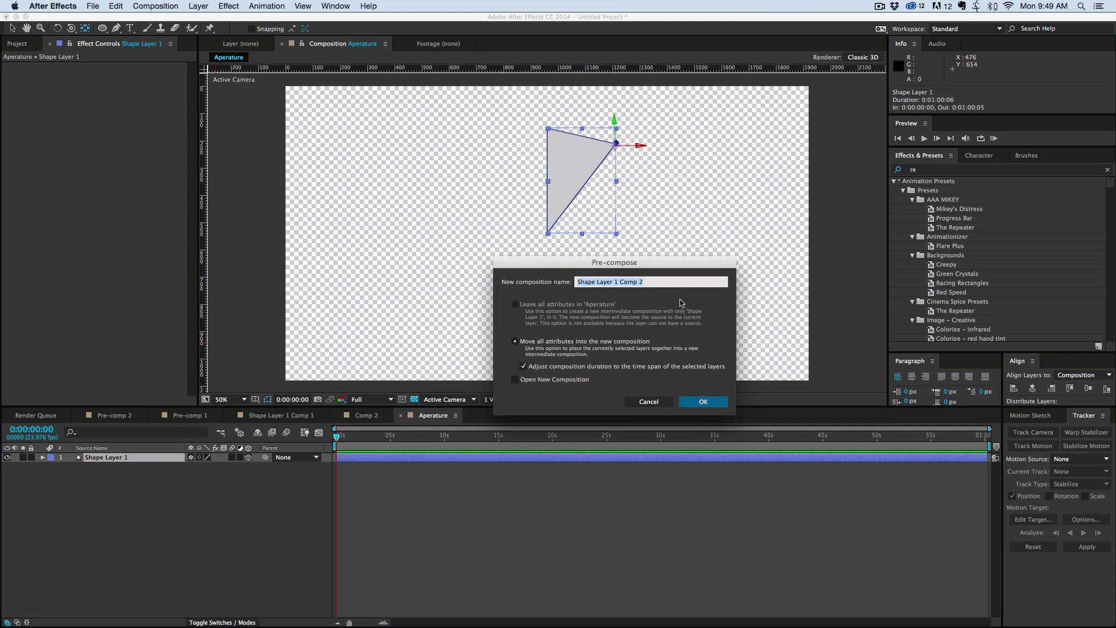
{"action": "type", "text": "Blade"}
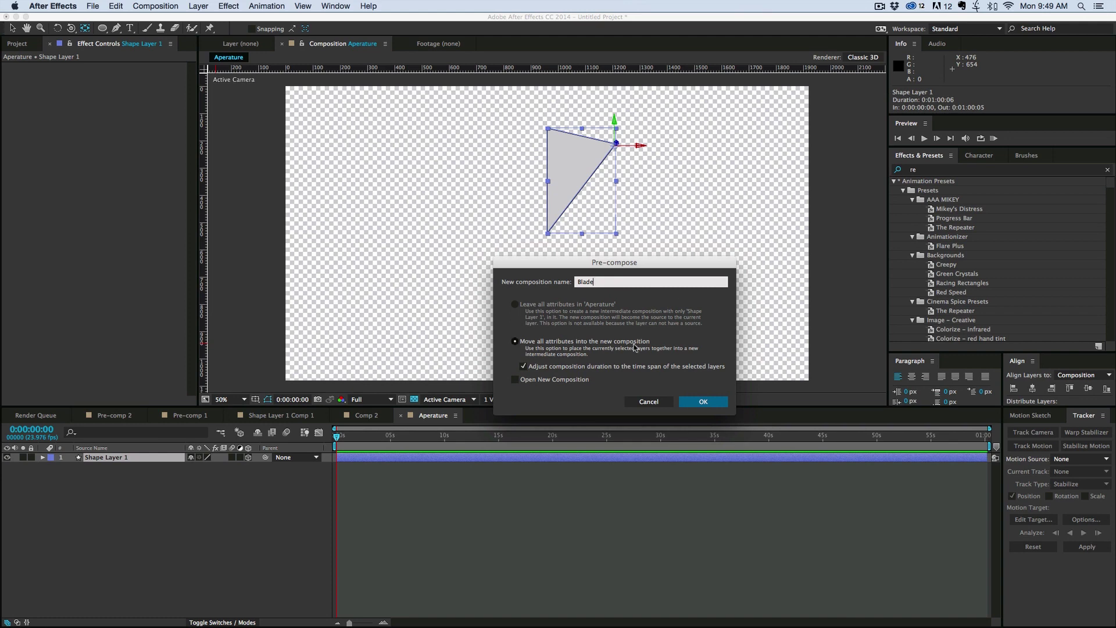
{"action": "left_click", "coordinate": [694, 400]}
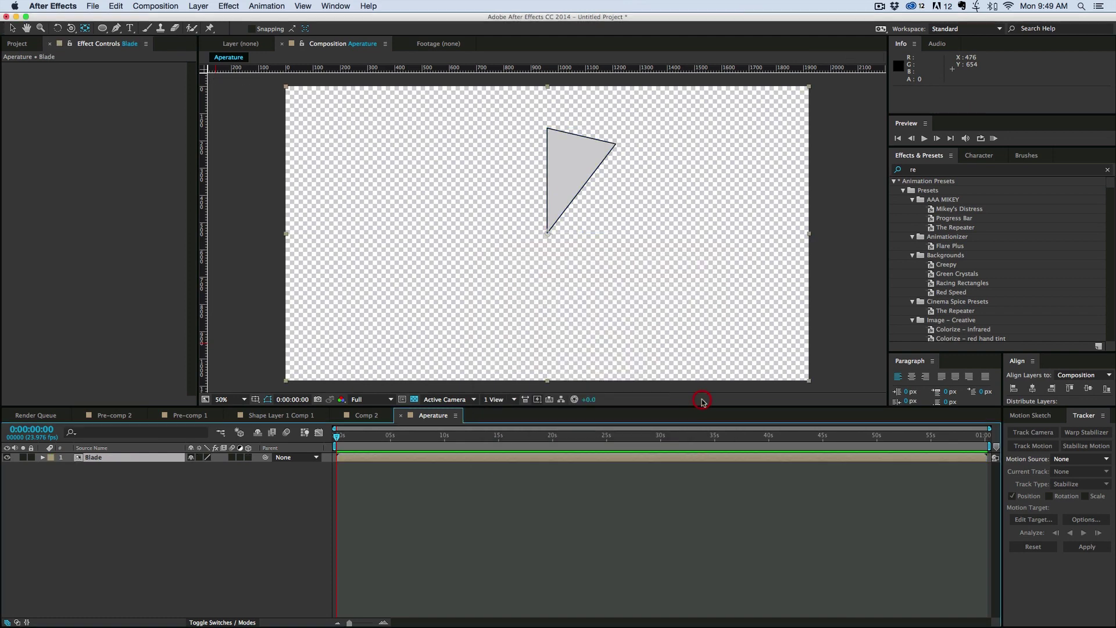
{"action": "left_click", "coordinate": [248, 457]}
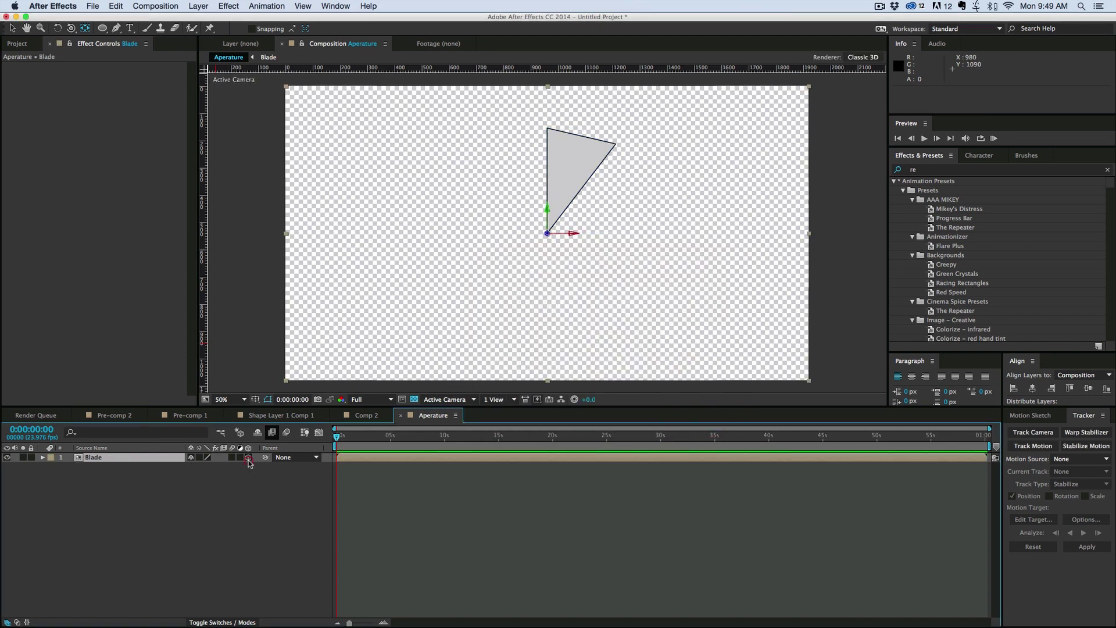
{"action": "left_click", "coordinate": [199, 457]}
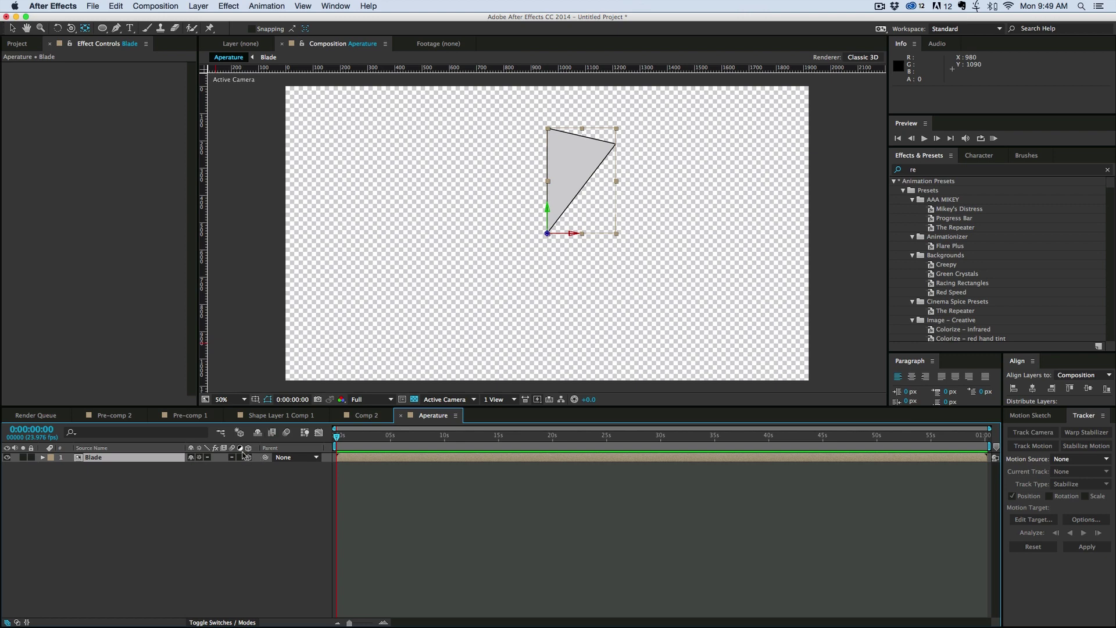
- Add a 3D null object and place it below the Blade layer
{"action": "left_click", "coordinate": [198, 6]}
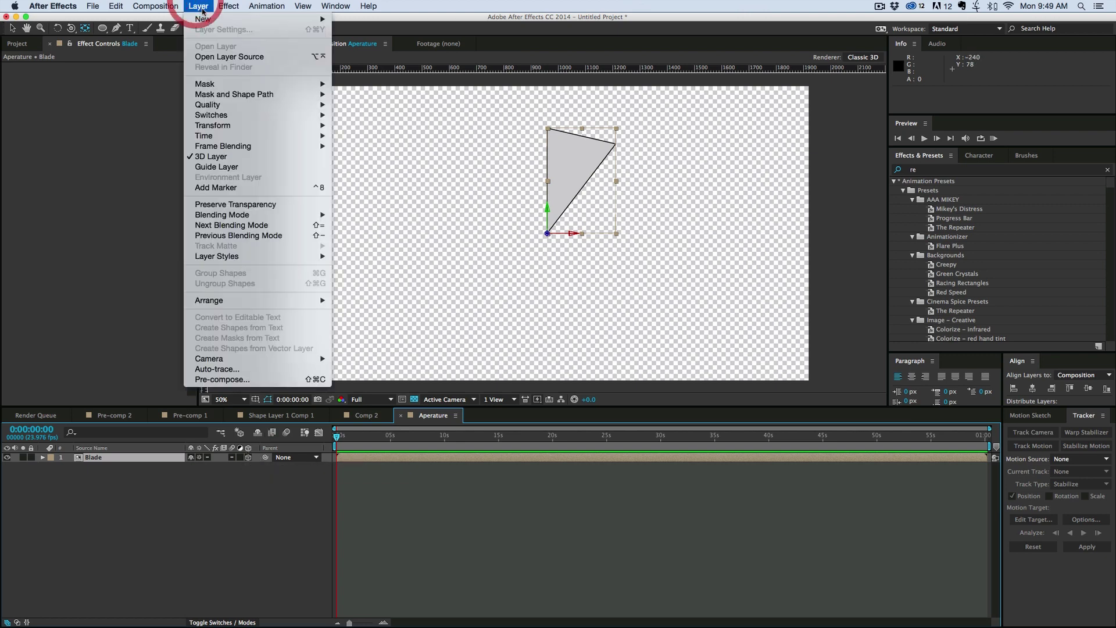
{"action": "mouse_move", "coordinate": [203, 21]}
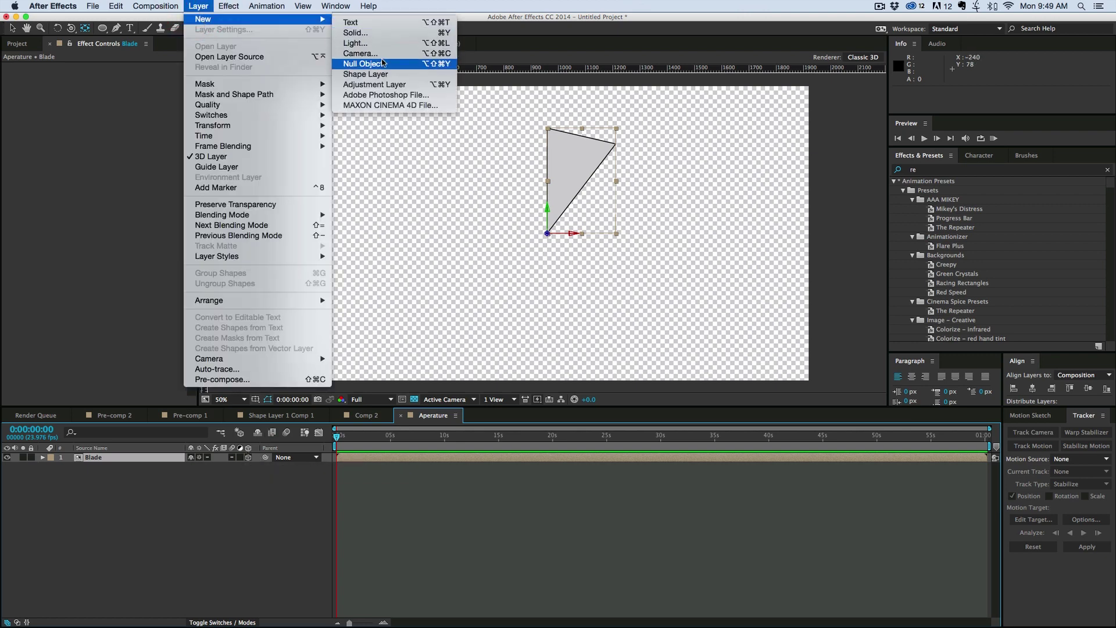
{"action": "left_click", "coordinate": [383, 62]}
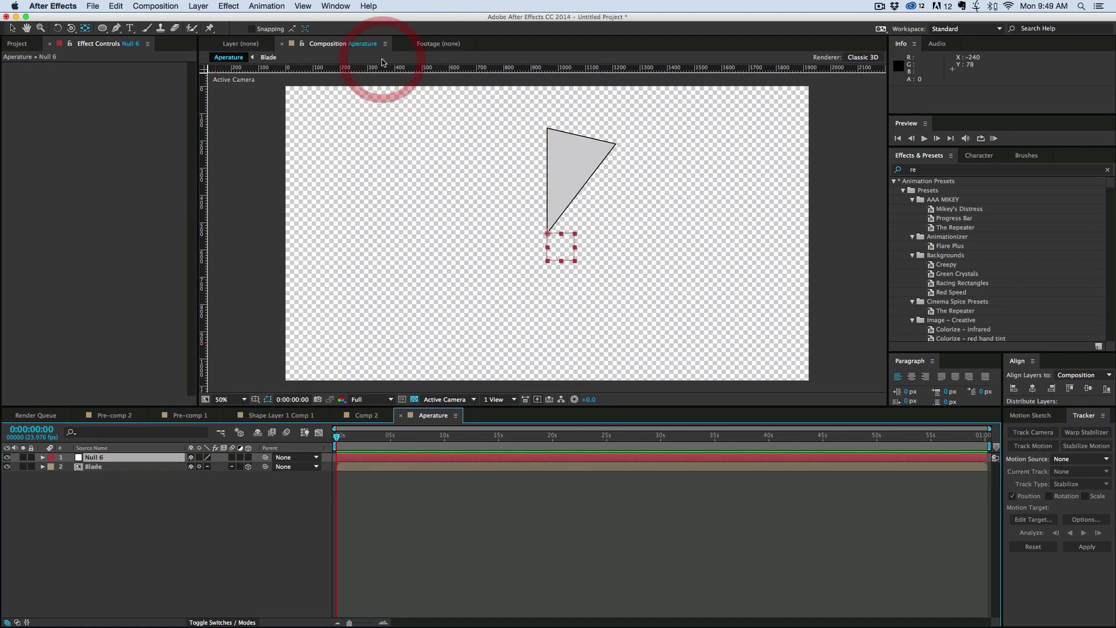
{"action": "left_click", "coordinate": [248, 458]}
{"action": "left_click_drag", "start_coordinate": [120, 457], "coordinate": [117, 491]}
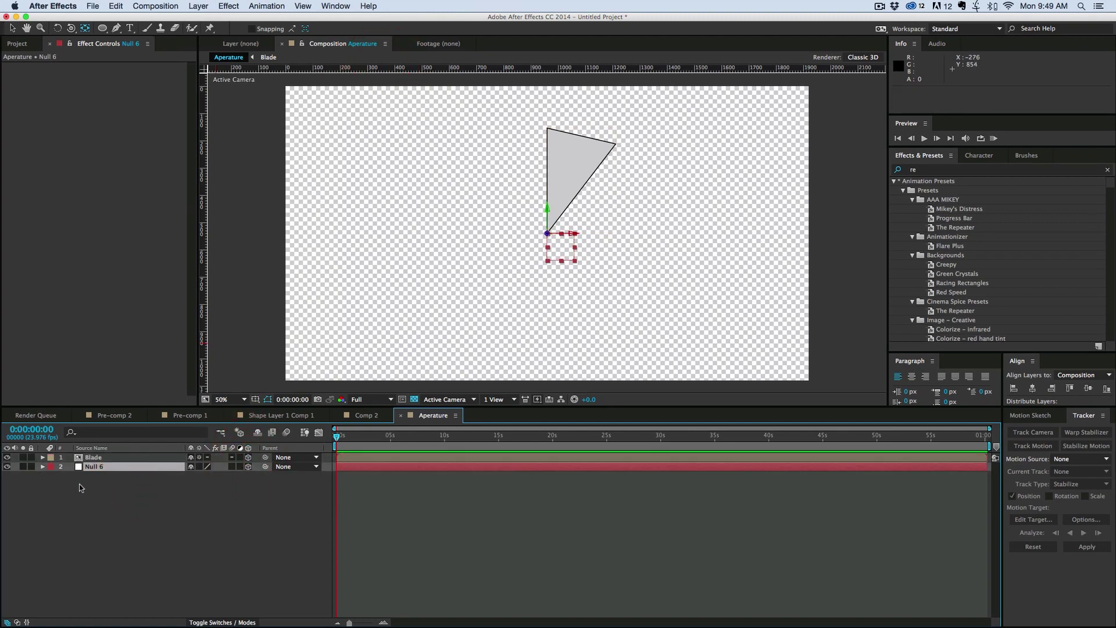
- Rename the null 'Blade Rotate', then show the Blade layer's rotation properties
{"action": "key", "text": "Return"}
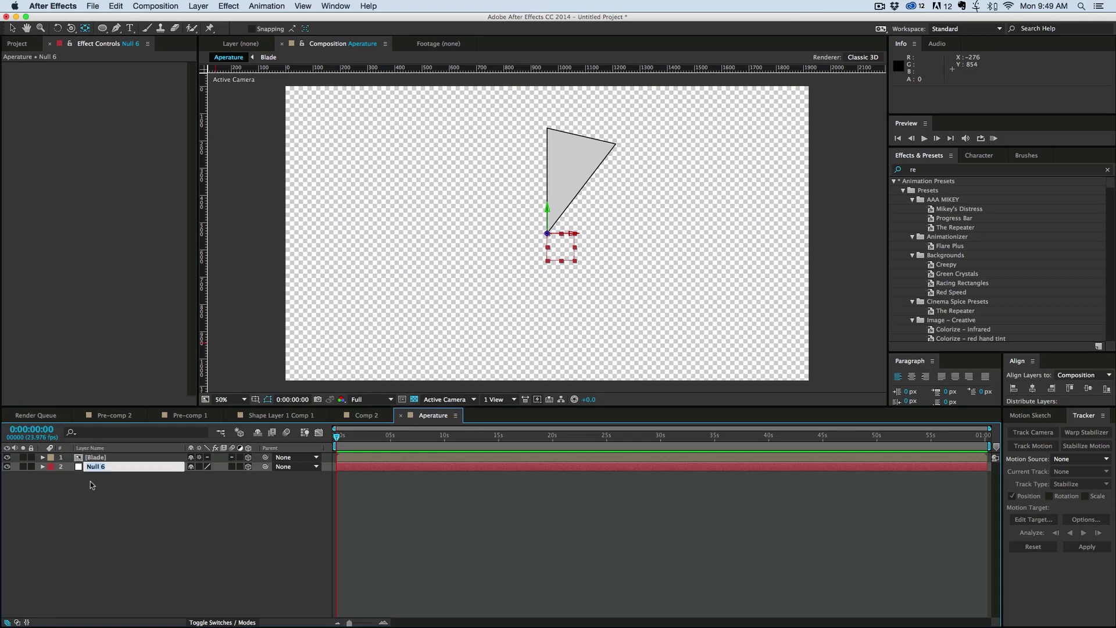
{"action": "type", "text": "Blade Rotate"}
{"action": "left_click", "coordinate": [128, 491]}
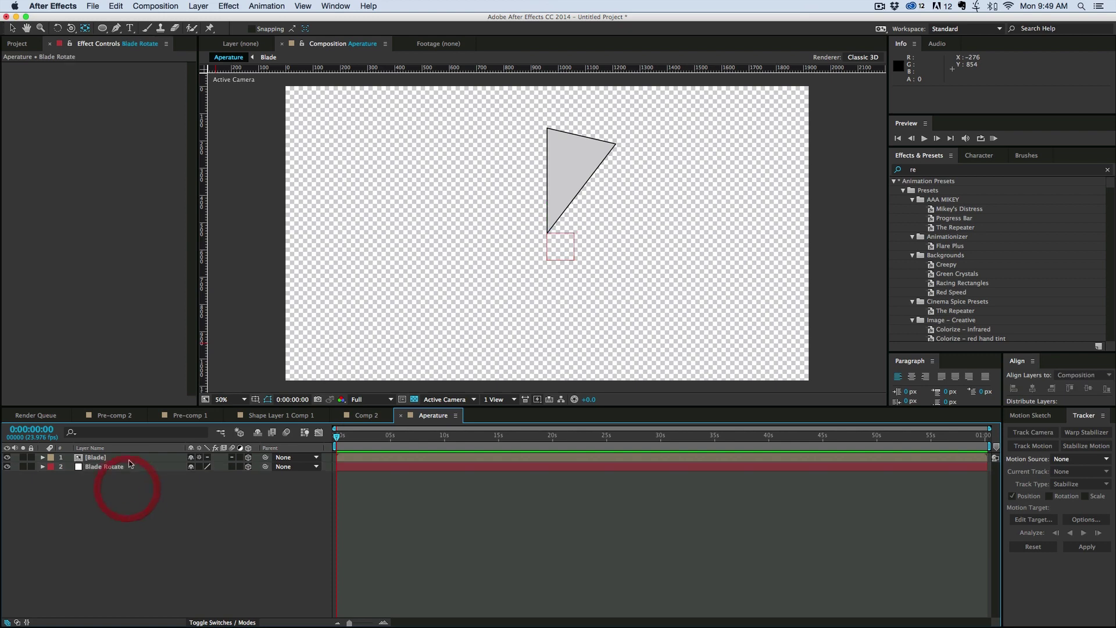
{"action": "left_click", "coordinate": [128, 457]}
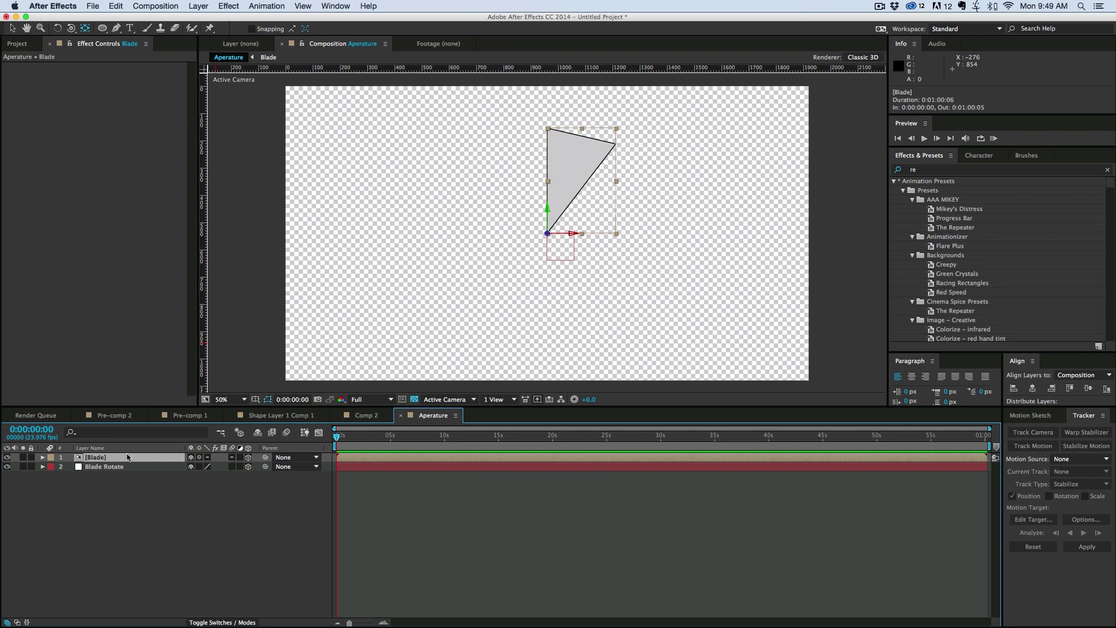
{"action": "key", "text": "r"}
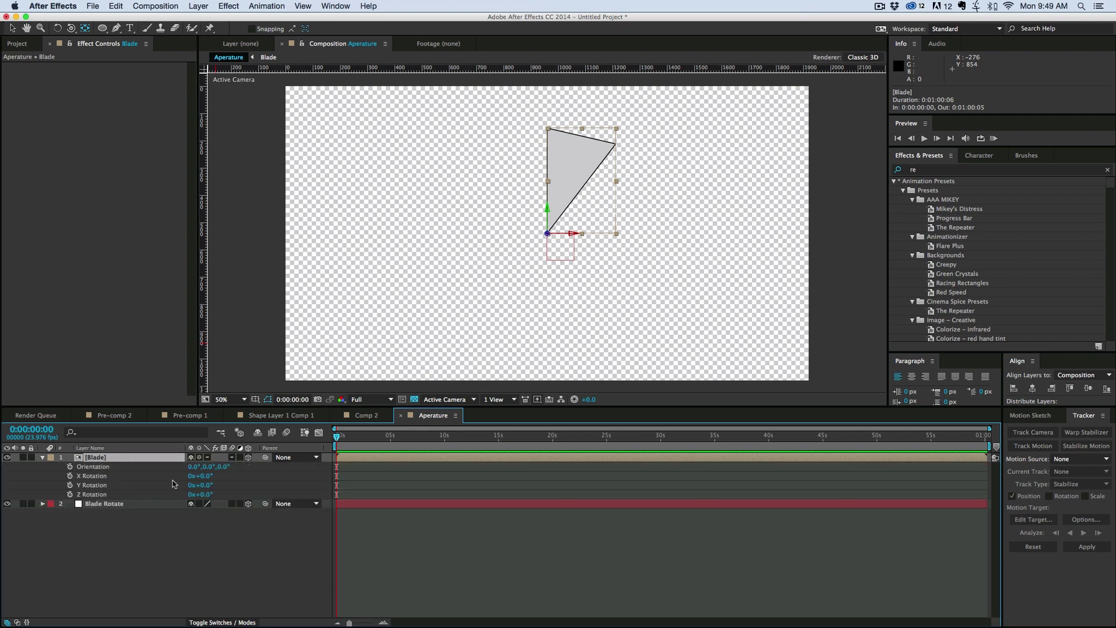
- Replace the Blade layer's Z Rotation expression with (index-1)*30
{"action": "mouse_move", "coordinate": [209, 496]}
{"action": "left_mouse_down"}
{"action": "mouse_move", "coordinate": [244, 496]}
{"action": "mouse_move", "coordinate": [214, 496]}
{"action": "left_mouse_up"}
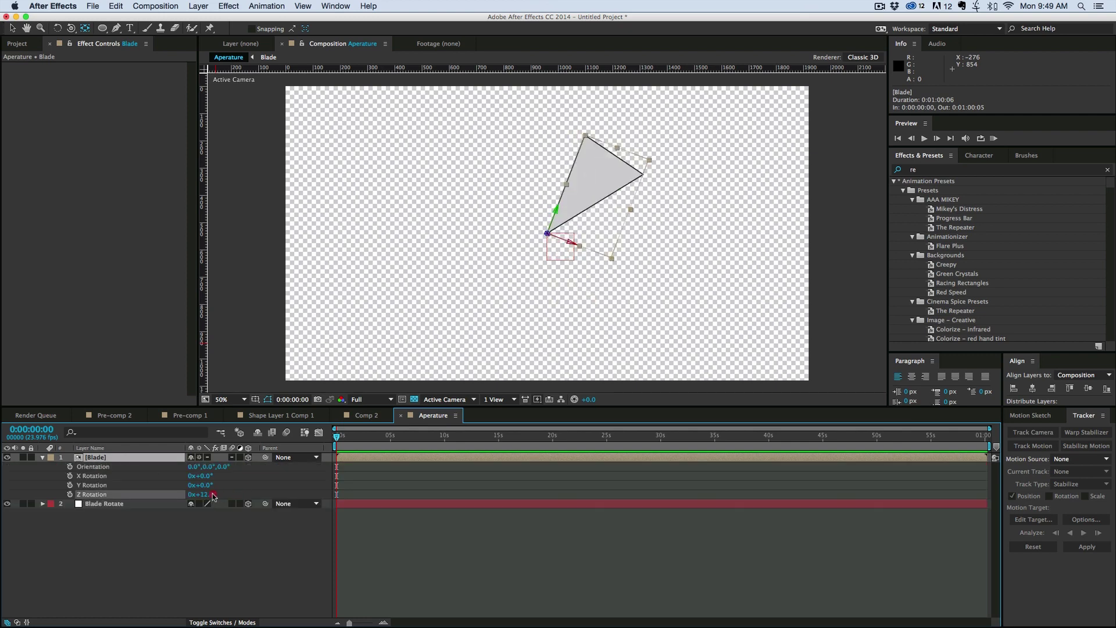
{"action": "key", "text": "cmd+z"}
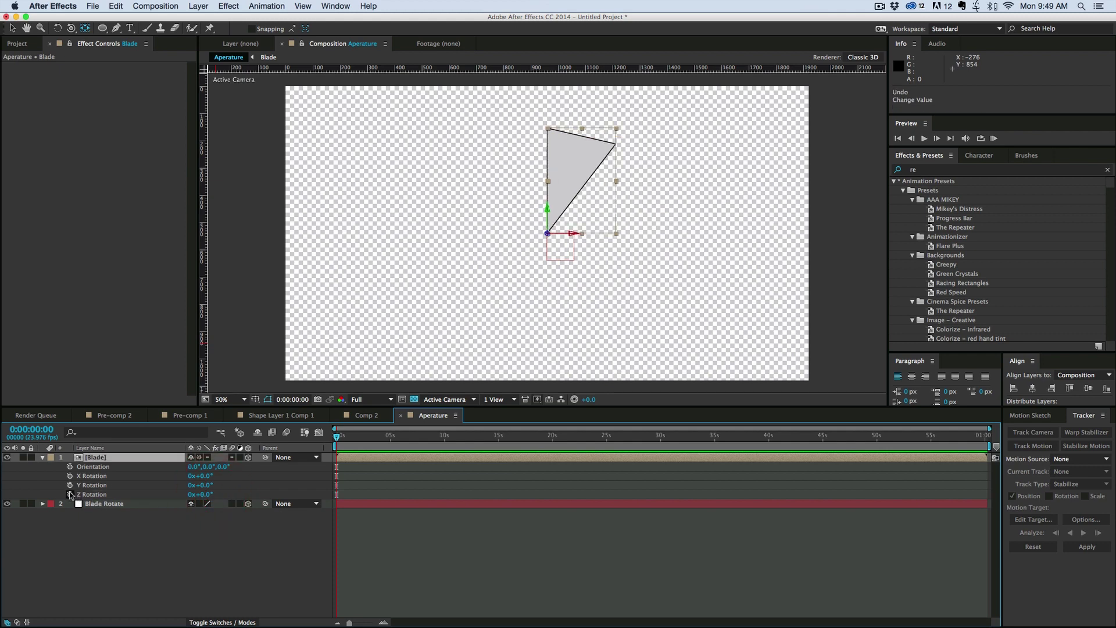
{"action": "left_click", "coordinate": [70, 494], "text": "alt"}
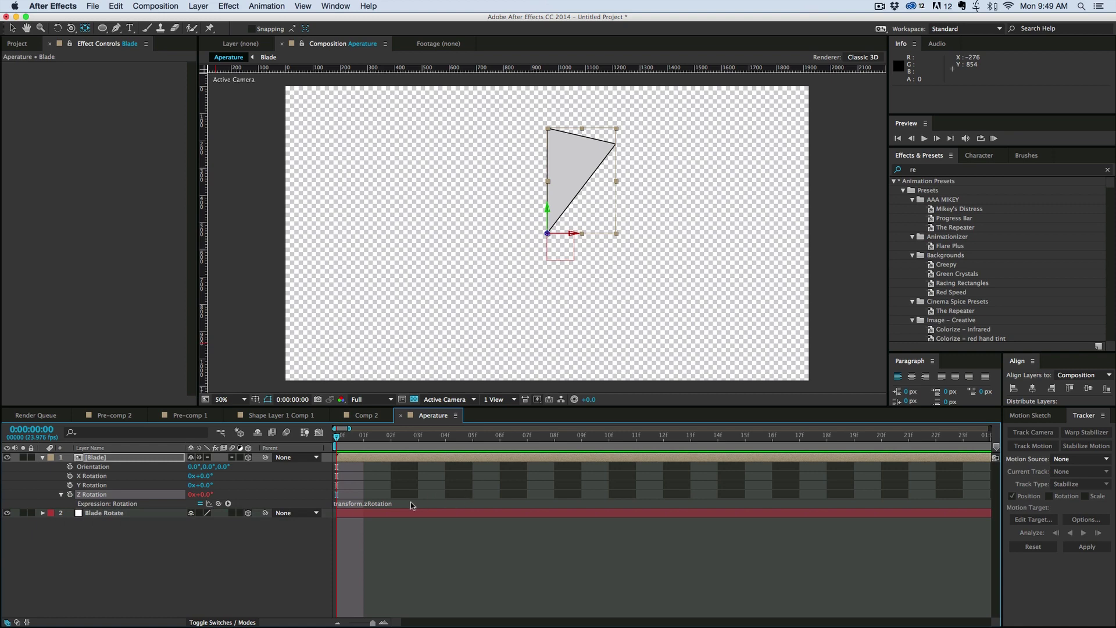
{"action": "left_click", "coordinate": [411, 505]}
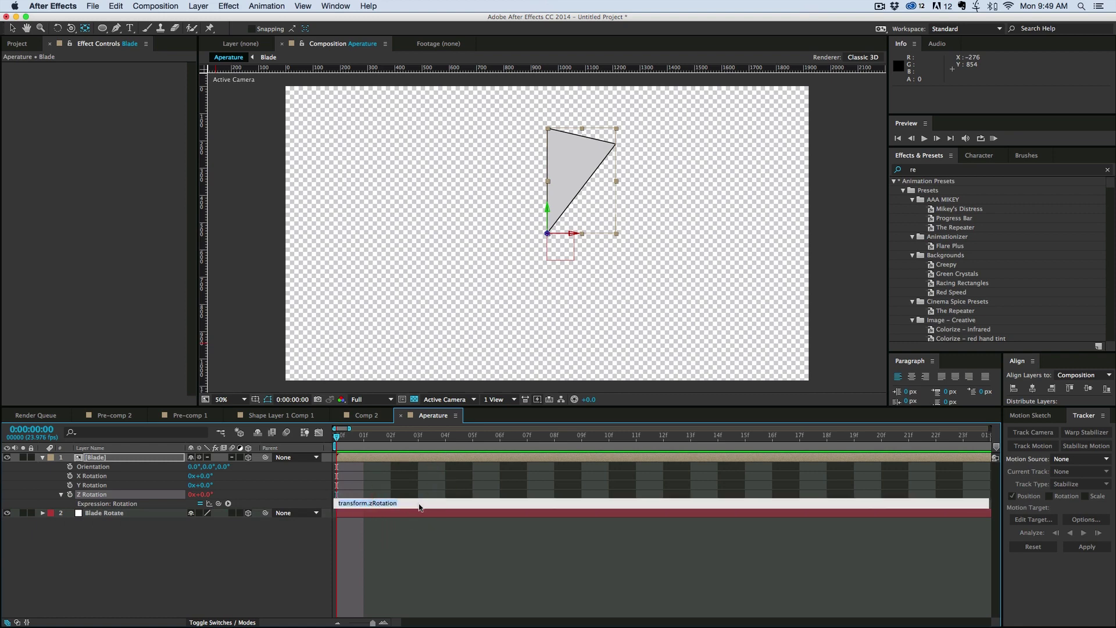
{"action": "key", "text": "BackSpace"}
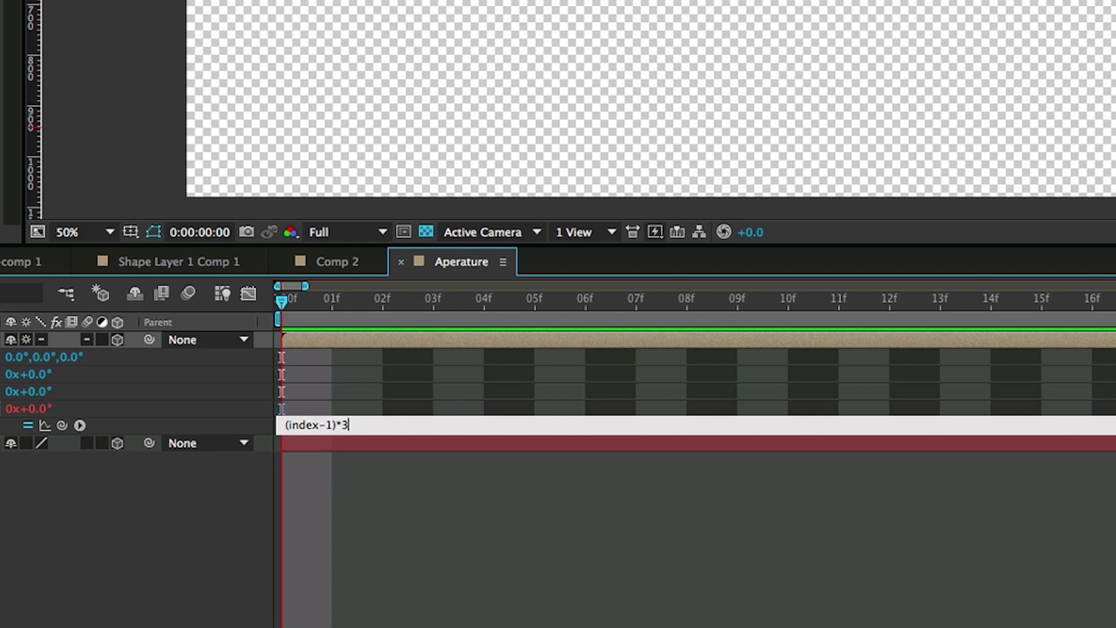
{"action": "left_click", "coordinate": [504, 492]}
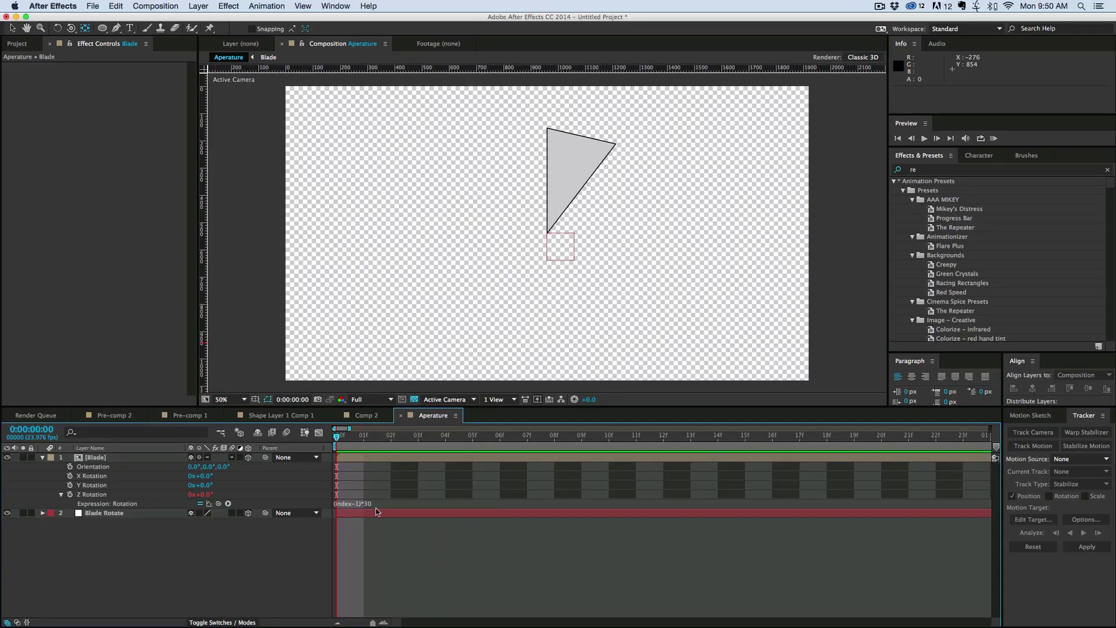
- Duplicate the Blade layer up to twelve copies and enlarge the timeline to show them all
{"action": "left_click", "coordinate": [116, 459]}
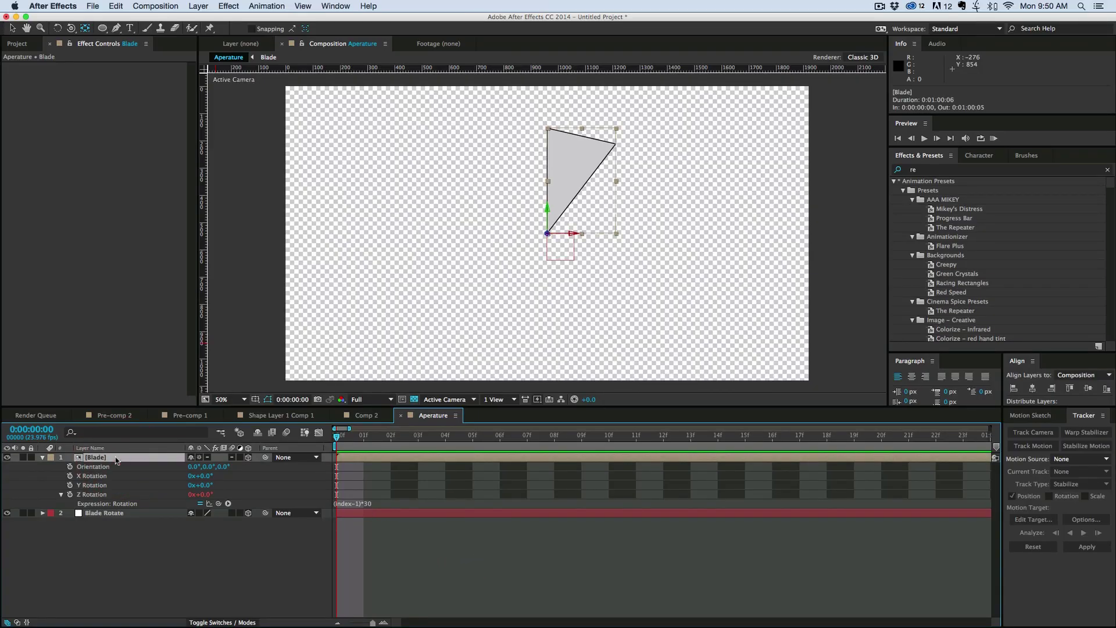
{"action": "key", "text": "super+d"}
{"action": "key", "text": "super+d"}
{"action": "key", "text": "super+d"}
{"action": "key", "text": "super+d"}
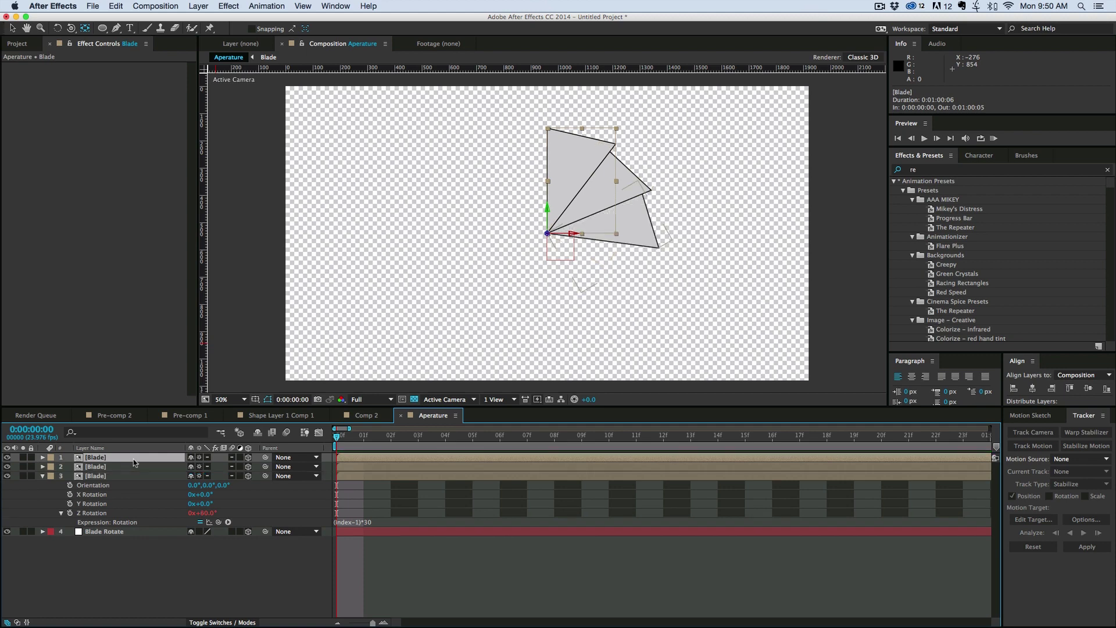
{"action": "key", "text": "super+d"}
{"action": "key", "text": "super+d"}
{"action": "key", "text": "super+d"}
{"action": "key", "text": "super+d"}
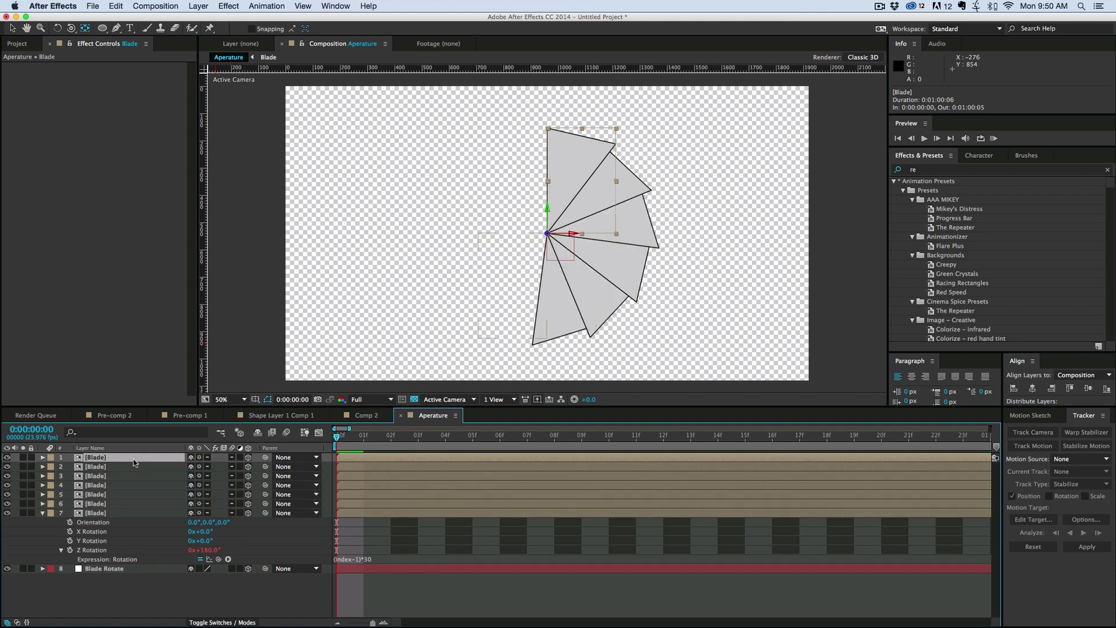
{"action": "key", "text": "super+d"}
{"action": "key", "text": "super+d"}
{"action": "key", "text": "super+d"}
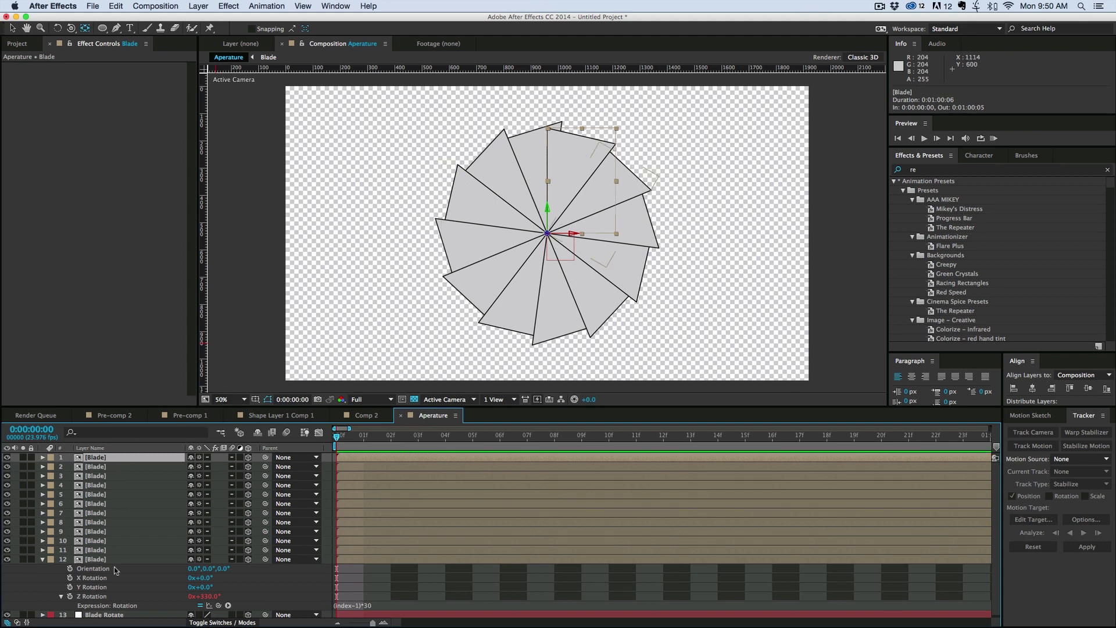
{"action": "left_click_drag", "start_coordinate": [180, 408], "coordinate": [163, 357]}
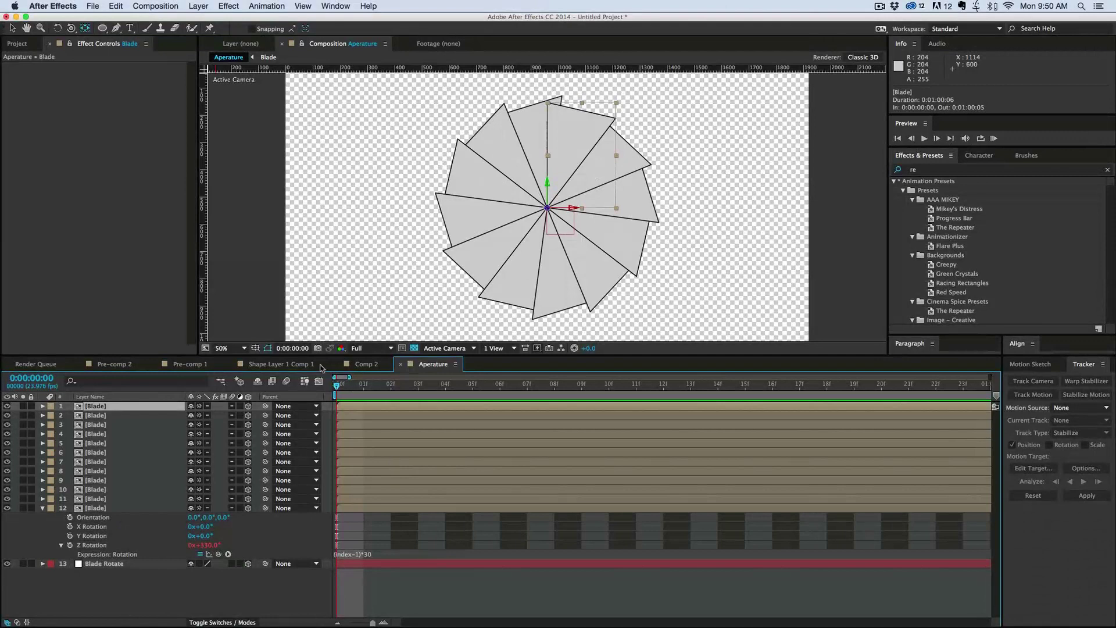
- Open the Blade precomp and dock its timeline above the Aperature timeline
{"action": "left_click", "coordinate": [110, 415]}
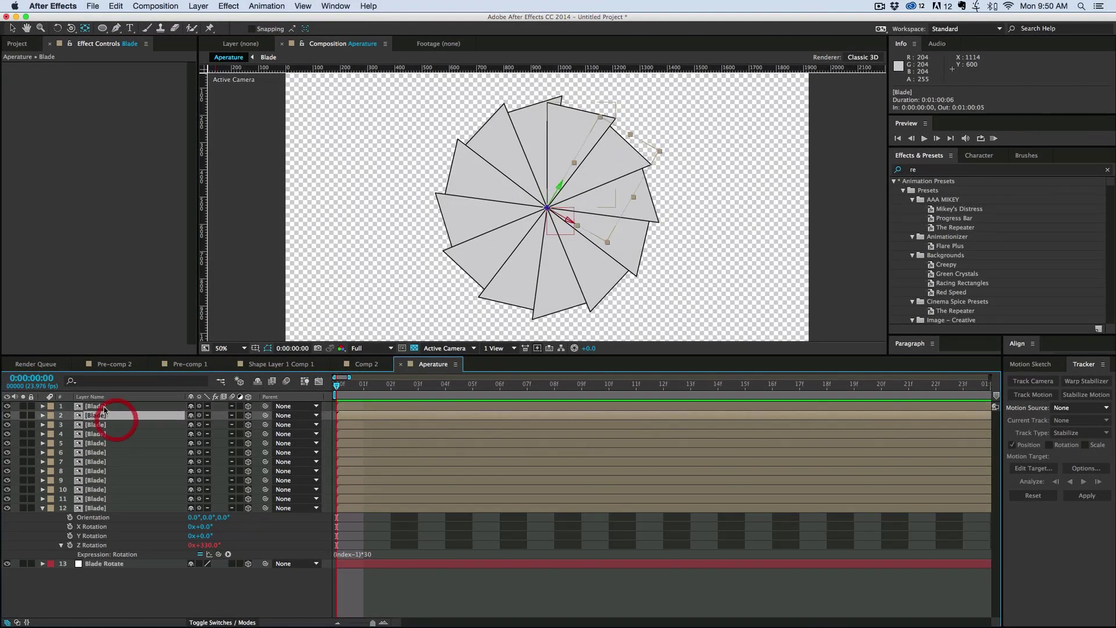
{"action": "double_click", "coordinate": [96, 406]}
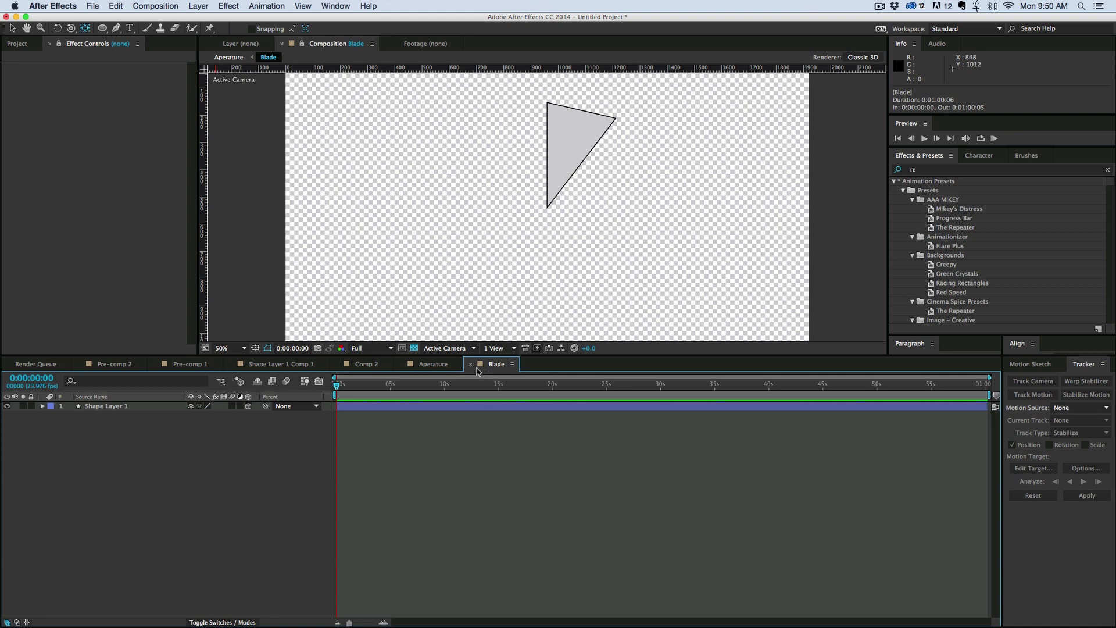
{"action": "left_click_drag", "start_coordinate": [496, 367], "coordinate": [423, 334]}
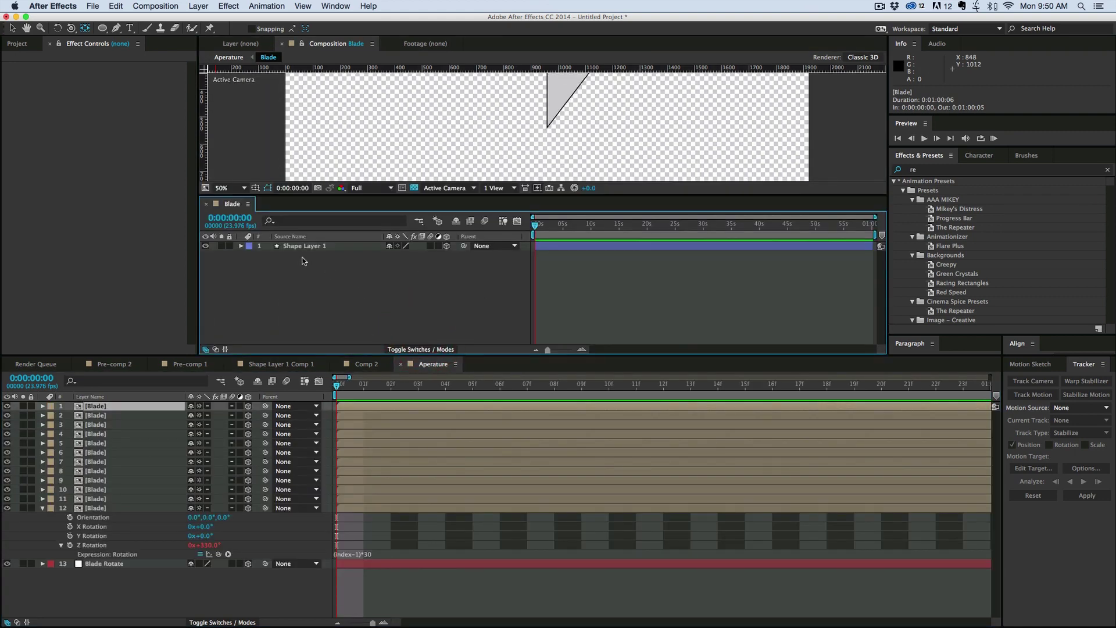
{"action": "left_click", "coordinate": [112, 570]}
- Reveal only the rotation properties of Blade Rotate and the blade's Shape Layer 1
{"action": "left_click", "coordinate": [43, 564]}
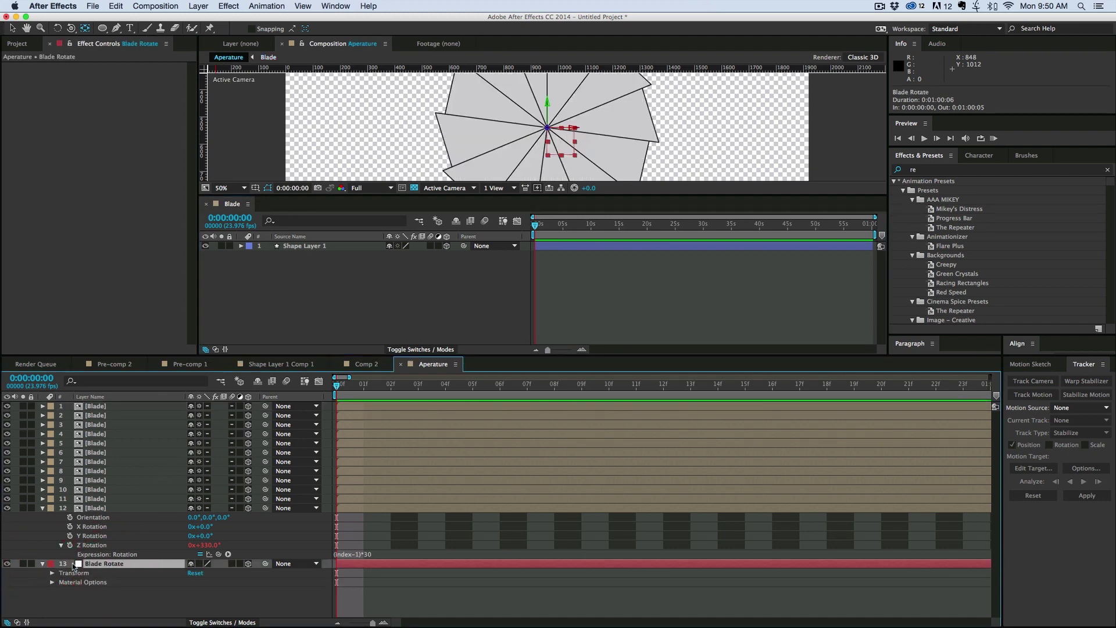
{"action": "key", "text": "r"}
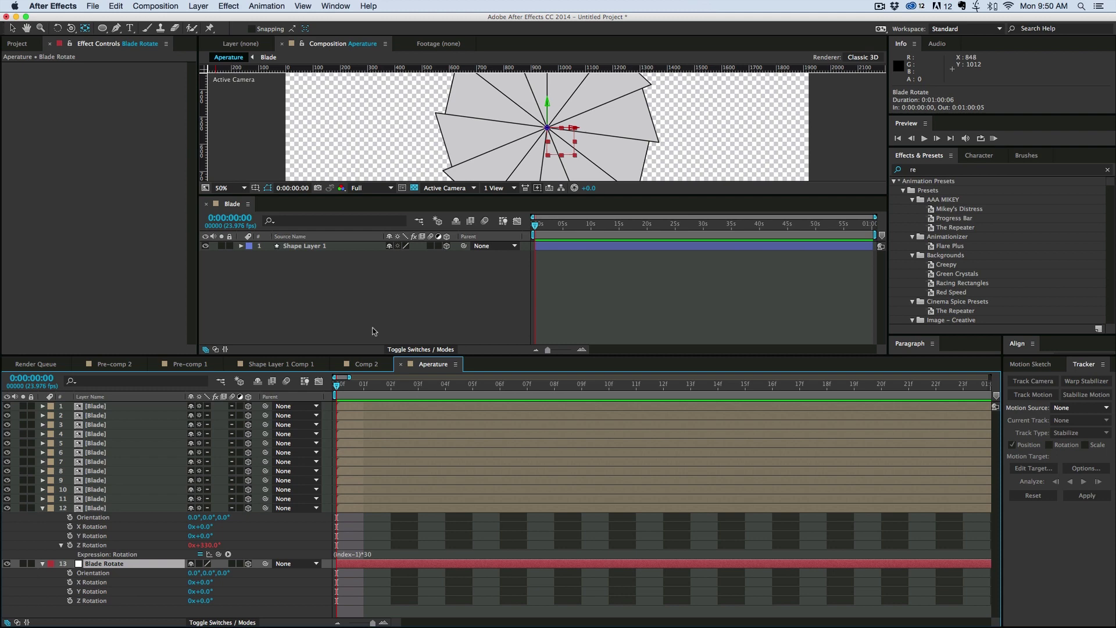
{"action": "left_click", "coordinate": [323, 248]}
{"action": "key", "text": "r"}
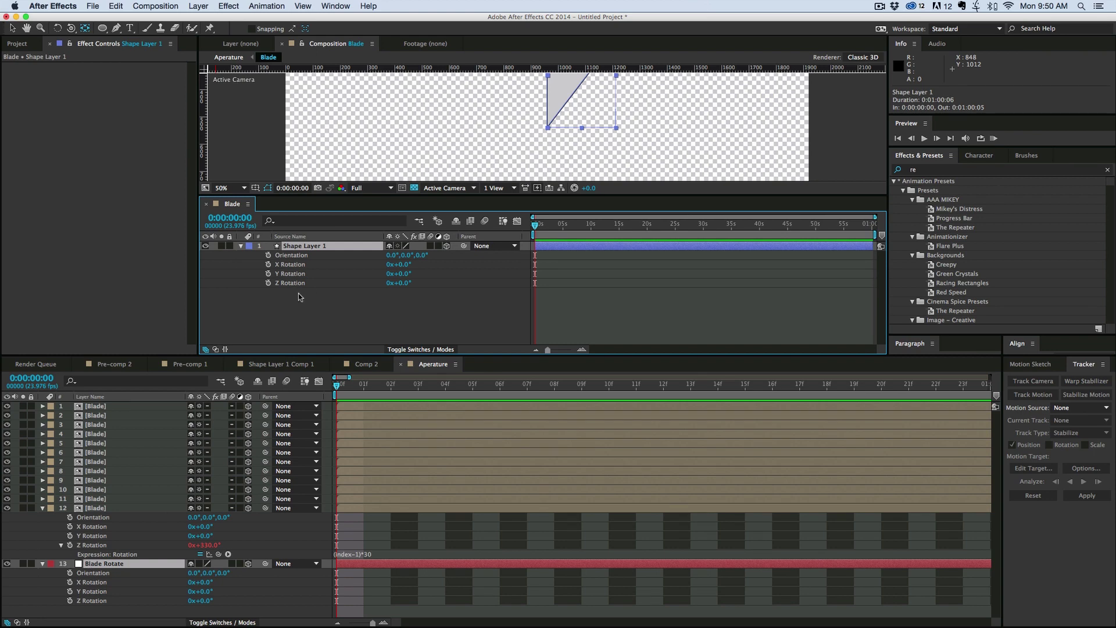
- Tie Shape Layer 1's Orientation and X, Y, Z Rotation to Blade Rotate's via expressions, then redock Blade
{"action": "left_click", "coordinate": [268, 256], "text": "alt"}
{"action": "left_click_drag", "start_coordinate": [418, 264], "coordinate": [96, 573]}
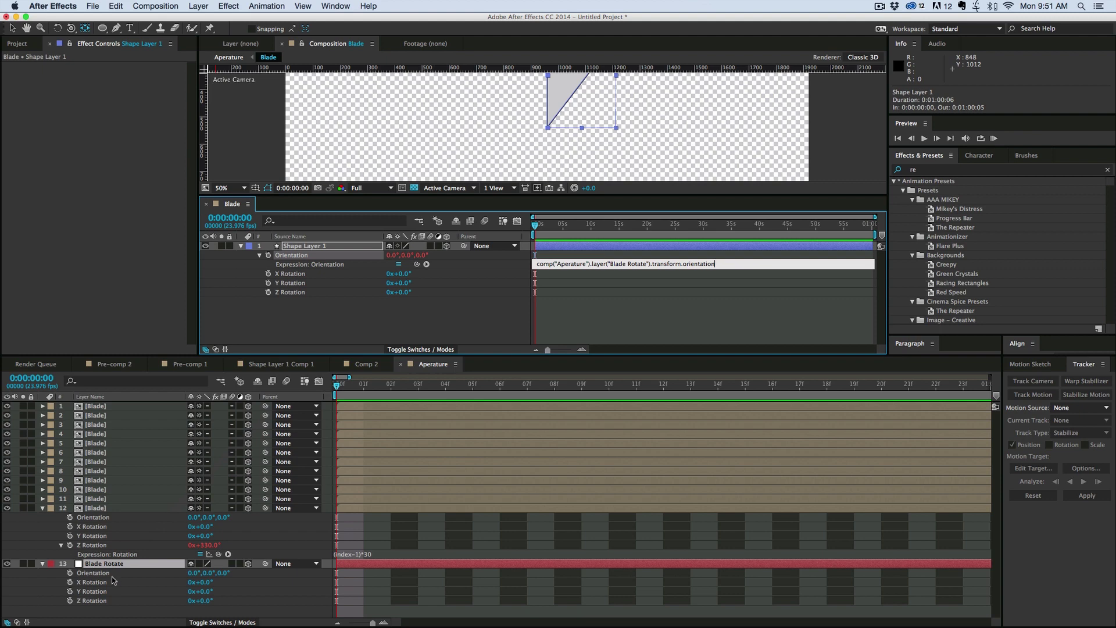
{"action": "left_click", "coordinate": [269, 274], "text": "alt"}
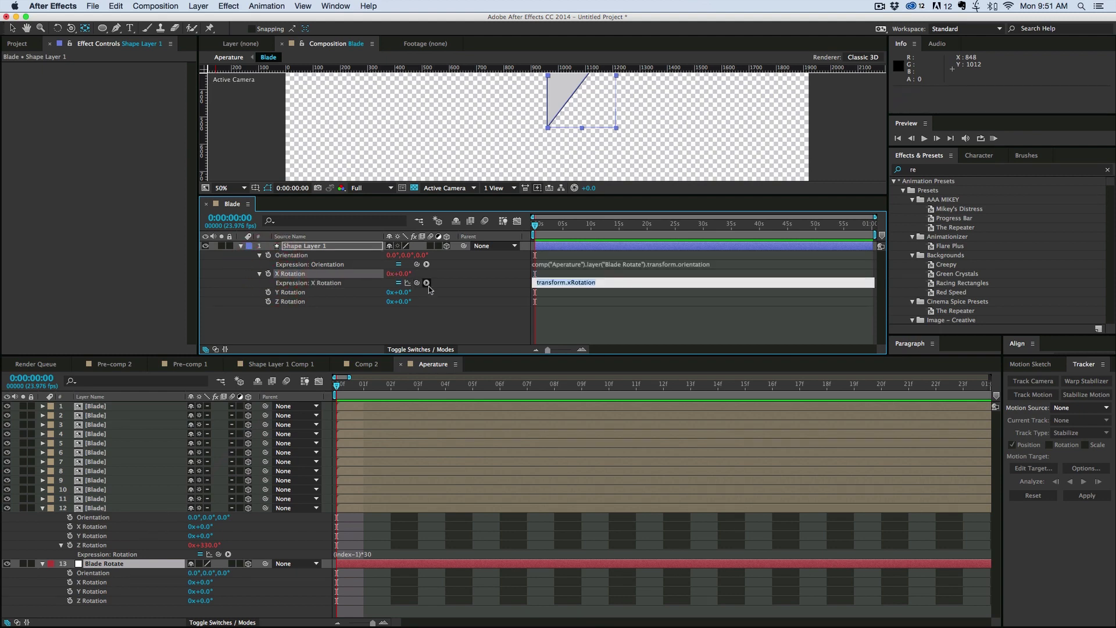
{"action": "left_click_drag", "start_coordinate": [418, 285], "coordinate": [94, 582]}
{"action": "left_click", "coordinate": [269, 293], "text": "alt"}
{"action": "left_click_drag", "start_coordinate": [415, 303], "coordinate": [94, 591]}
{"action": "left_click", "coordinate": [269, 311], "text": "alt"}
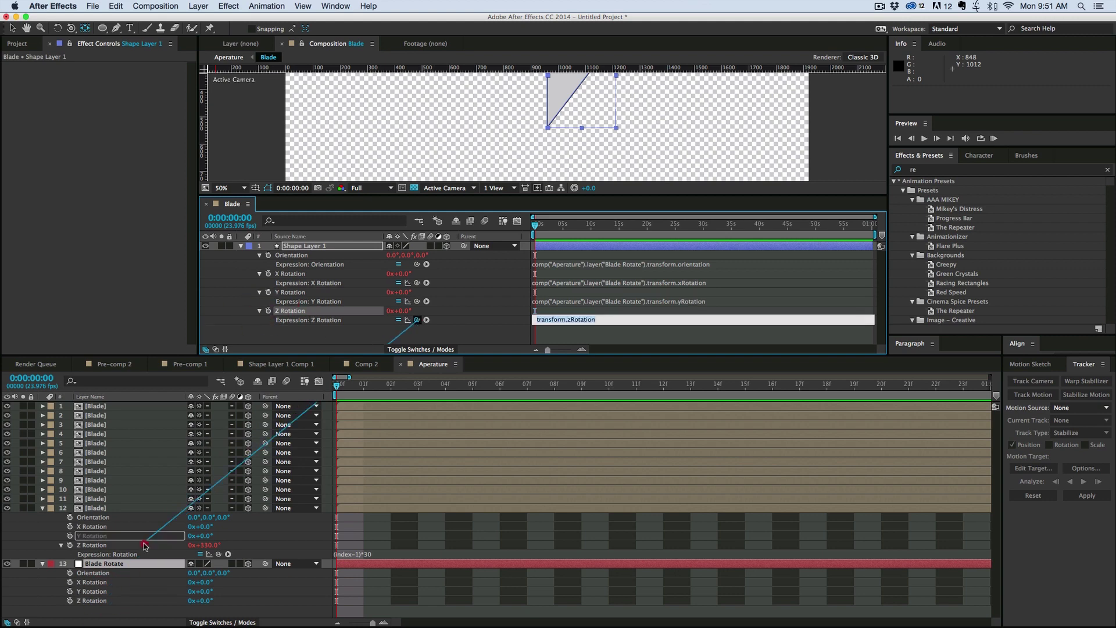
{"action": "left_click_drag", "start_coordinate": [417, 321], "coordinate": [94, 600]}
{"action": "left_click", "coordinate": [506, 319]}
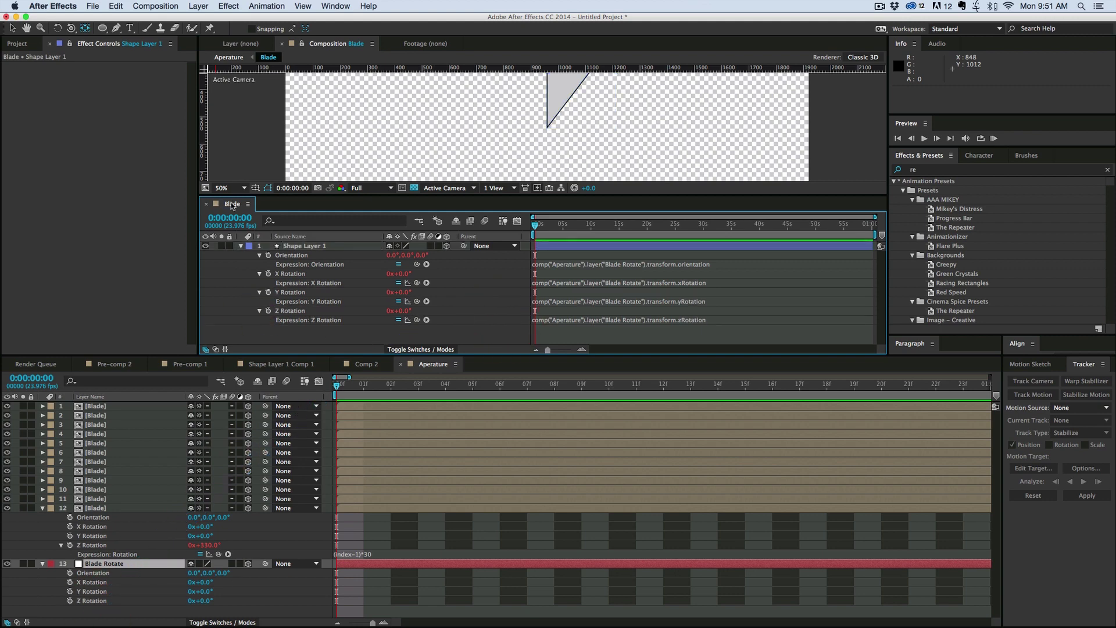
{"action": "left_click_drag", "start_coordinate": [232, 206], "coordinate": [482, 366]}
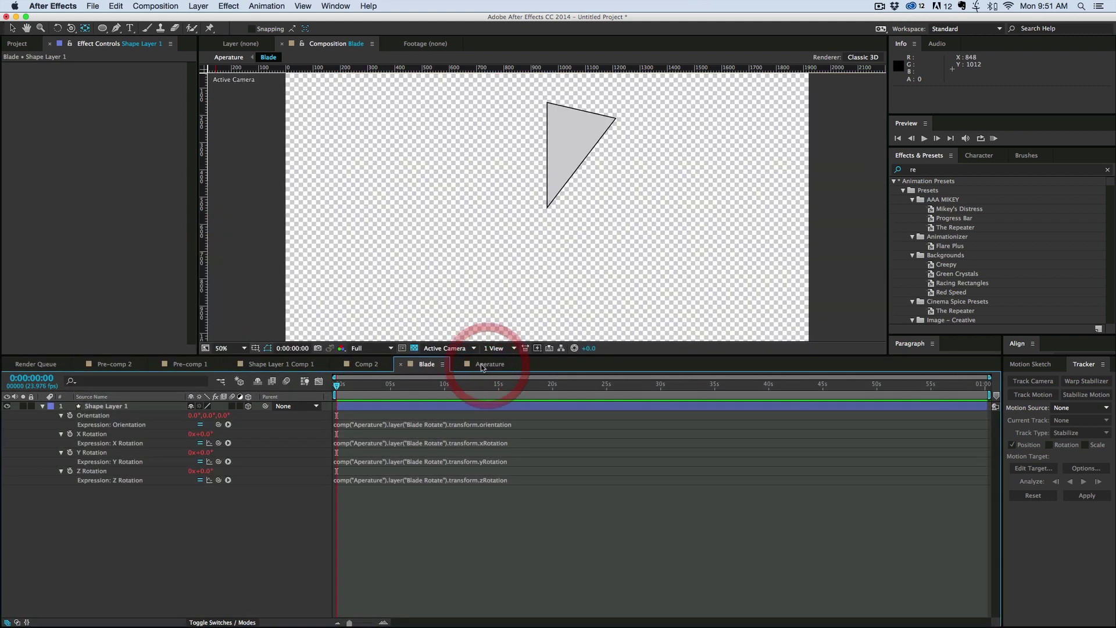
{"action": "left_click", "coordinate": [495, 368]}
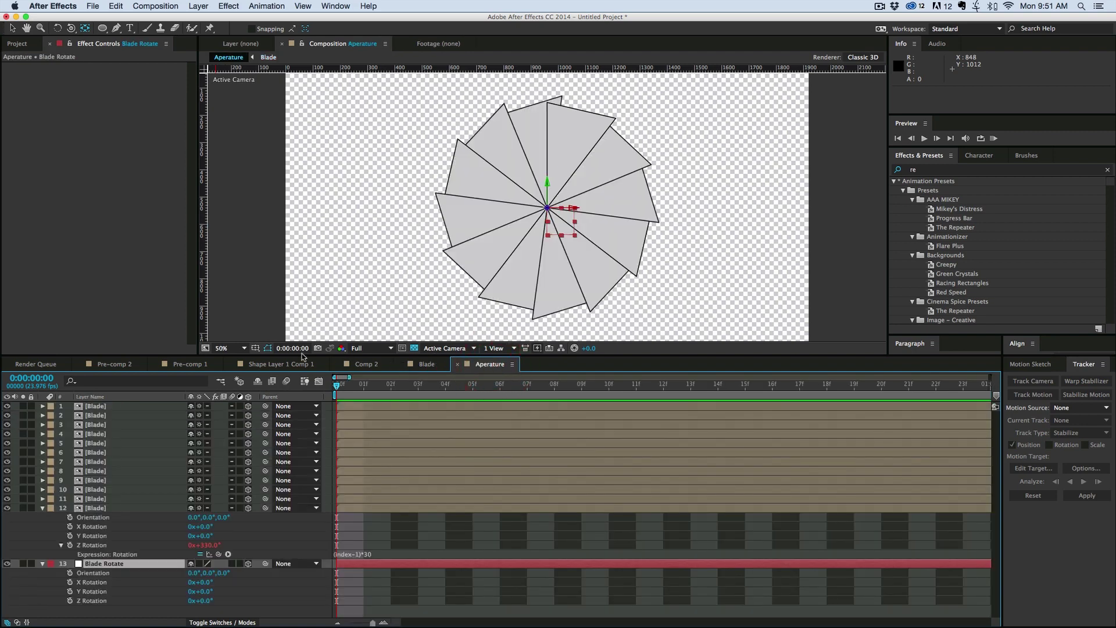
- Set Blade Rotate's Y Rotation to -10° and confirm the Blade precomp's shape follows it
{"action": "left_click_drag", "start_coordinate": [201, 355], "coordinate": [207, 353]}
{"action": "left_click", "coordinate": [261, 607]}
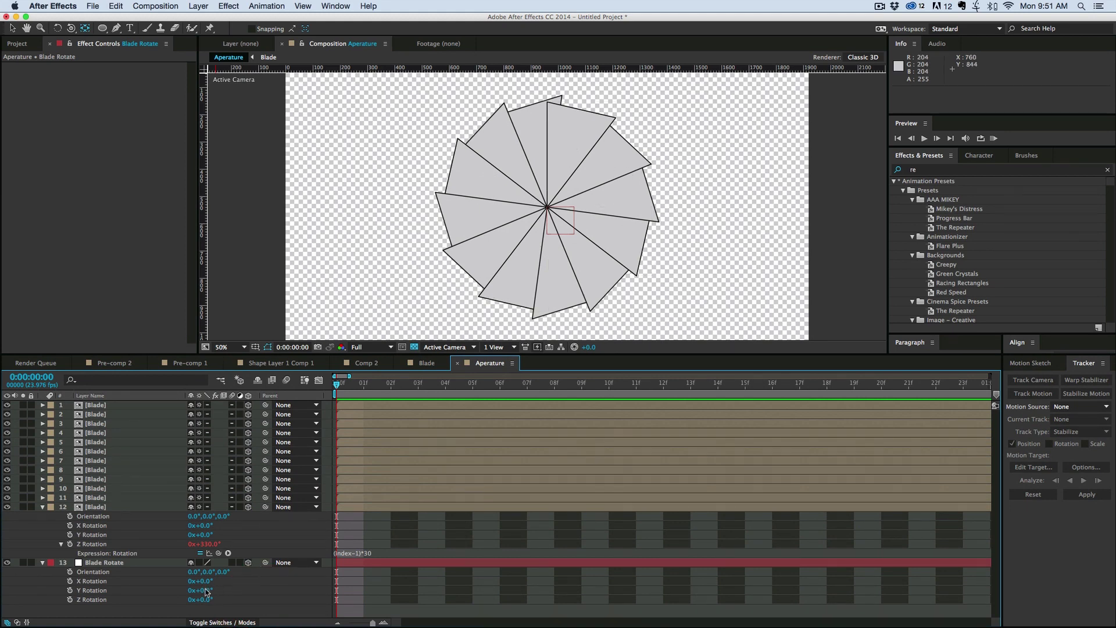
{"action": "mouse_move", "coordinate": [205, 592]}
{"action": "left_mouse_down"}
{"action": "mouse_move", "coordinate": [251, 591]}
{"action": "mouse_move", "coordinate": [167, 590]}
{"action": "mouse_move", "coordinate": [207, 587]}
{"action": "mouse_move", "coordinate": [190, 588]}
{"action": "left_mouse_up"}
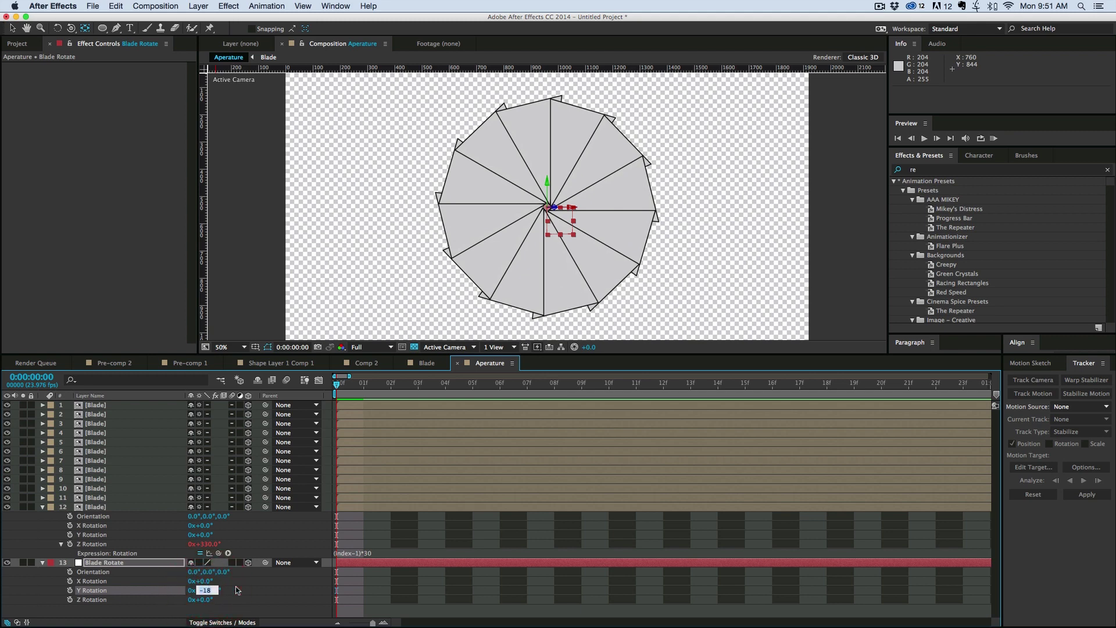
{"action": "type", "text": "-10"}
{"action": "key", "text": "Return"}
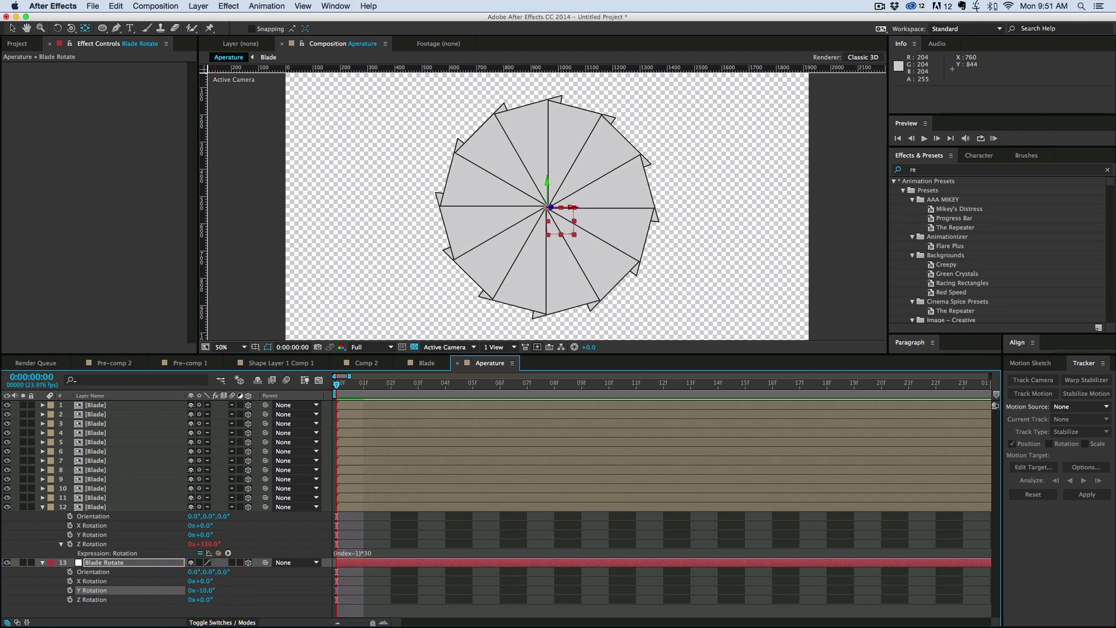
{"action": "double_click", "coordinate": [576, 297]}
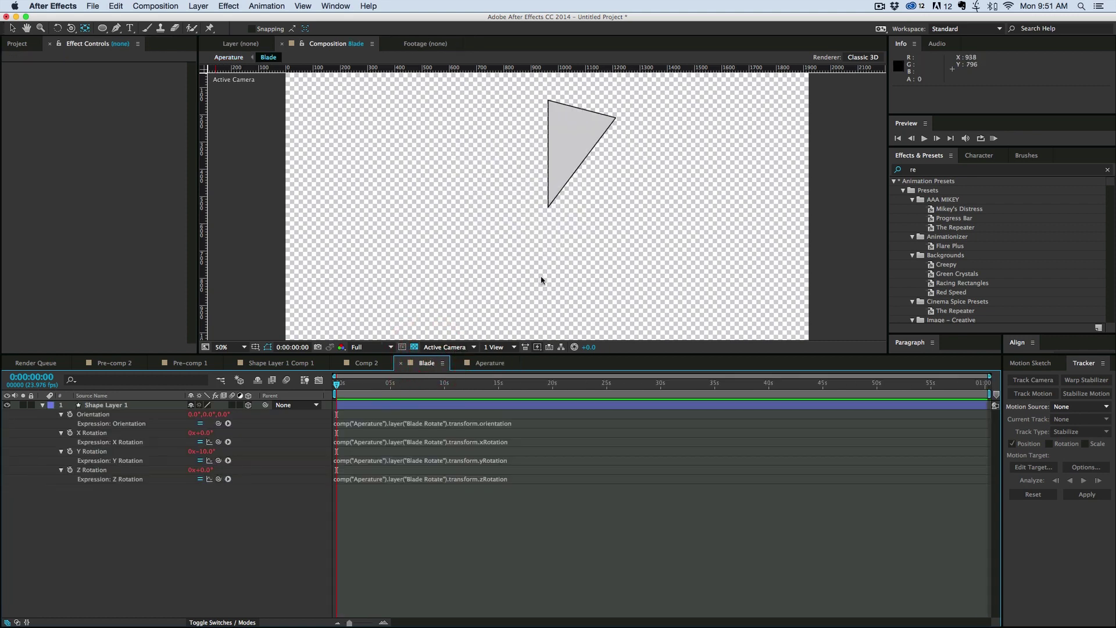
{"action": "left_click", "coordinate": [486, 365]}
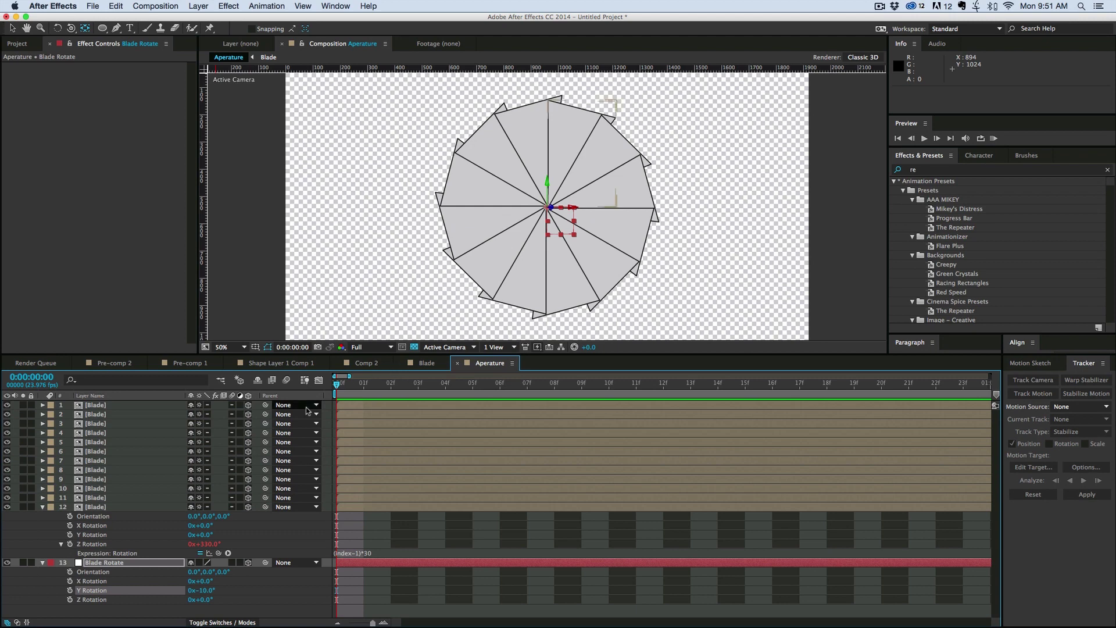
{"action": "left_click", "coordinate": [446, 347]}
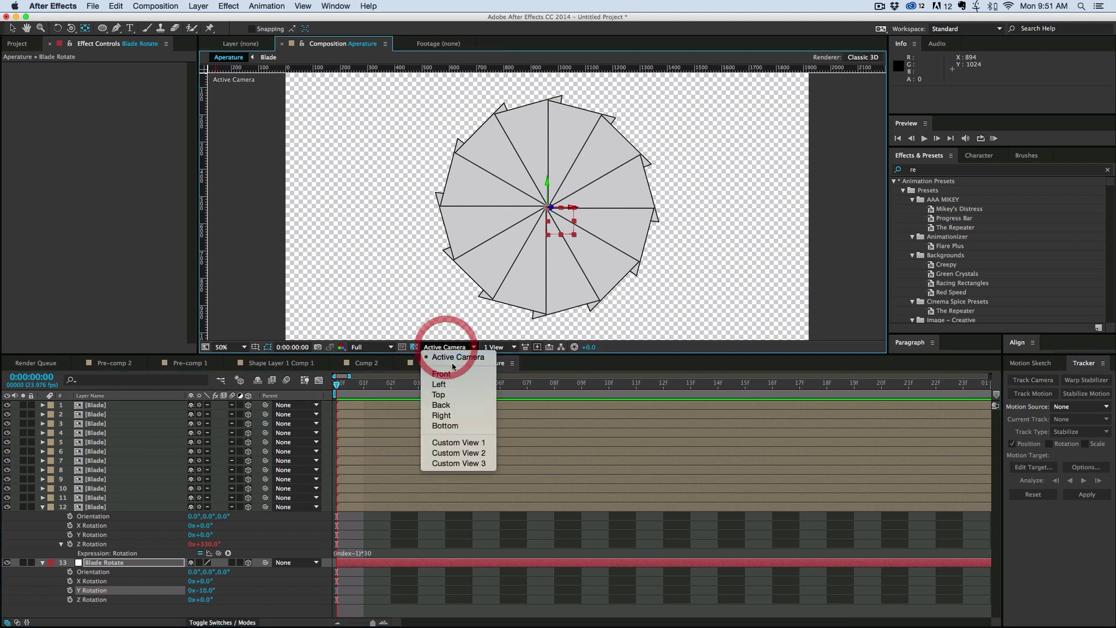
{"action": "left_click", "coordinate": [457, 441]}
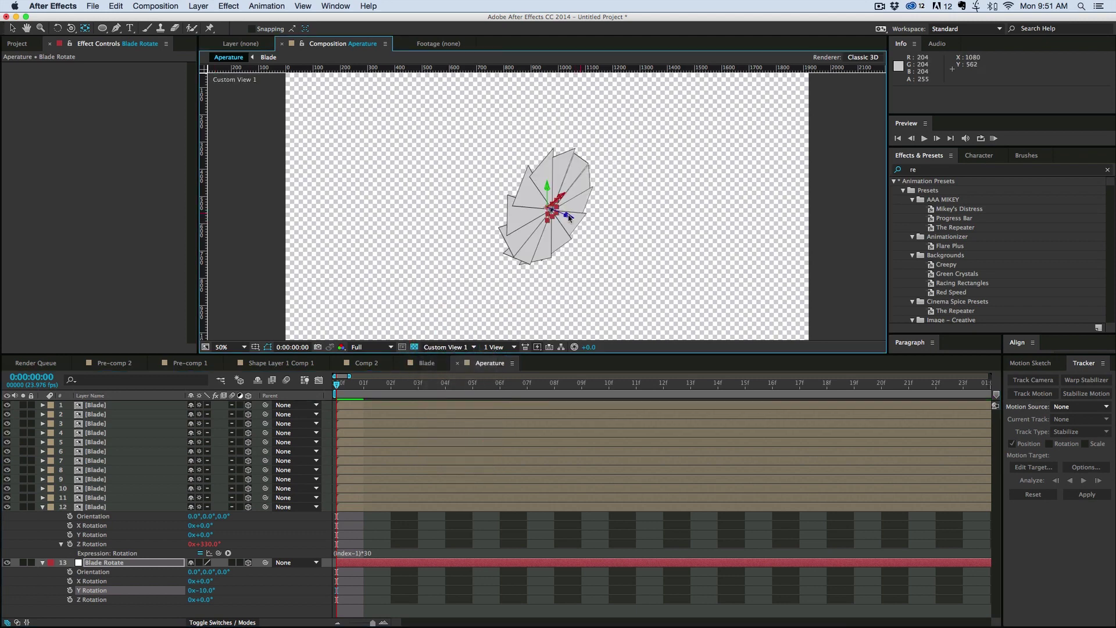
{"action": "key", "text": "c"}
{"action": "left_click_drag", "start_coordinate": [529, 251], "coordinate": [567, 294]}
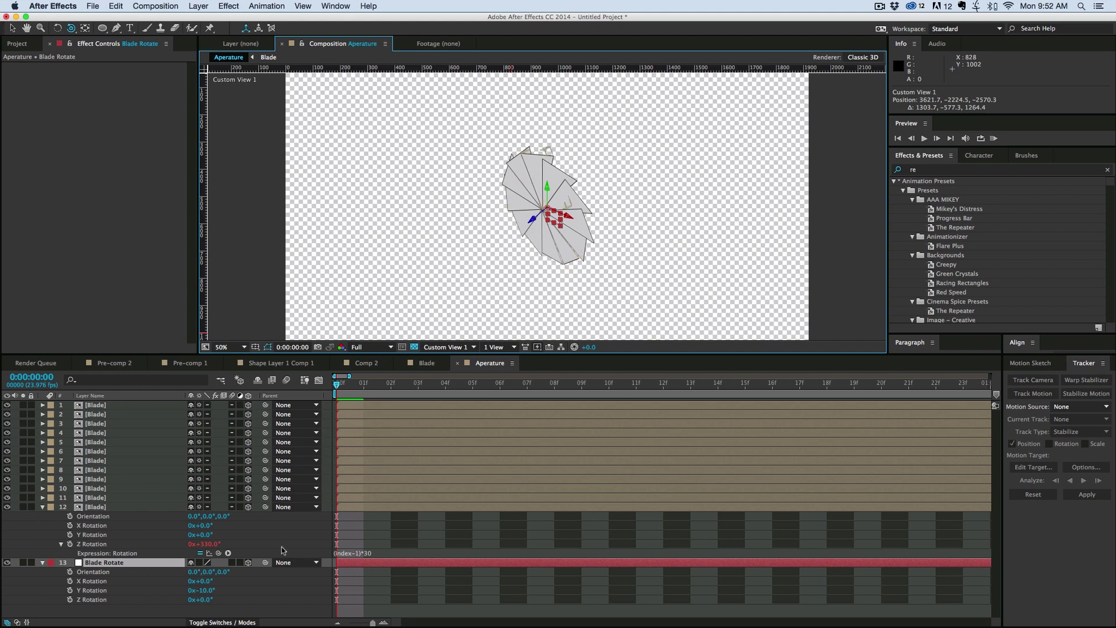
{"action": "mouse_move", "coordinate": [211, 591]}
{"action": "left_mouse_down"}
{"action": "mouse_move", "coordinate": [243, 587]}
{"action": "mouse_move", "coordinate": [198, 587]}
{"action": "left_mouse_up"}
{"action": "left_click", "coordinate": [208, 590]}
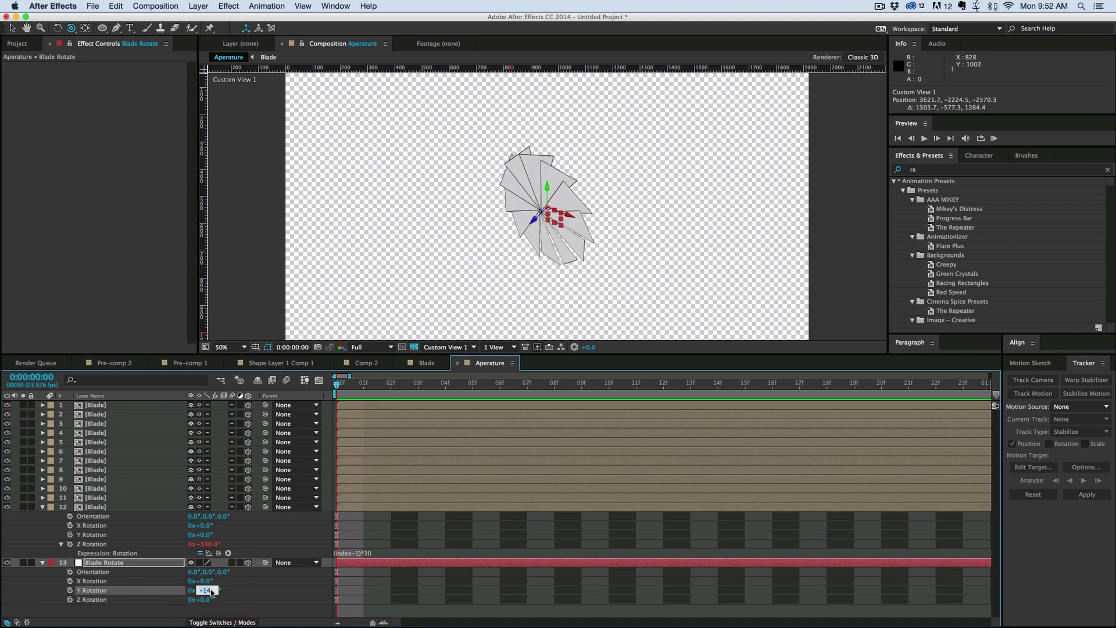
{"action": "key", "text": "Return"}
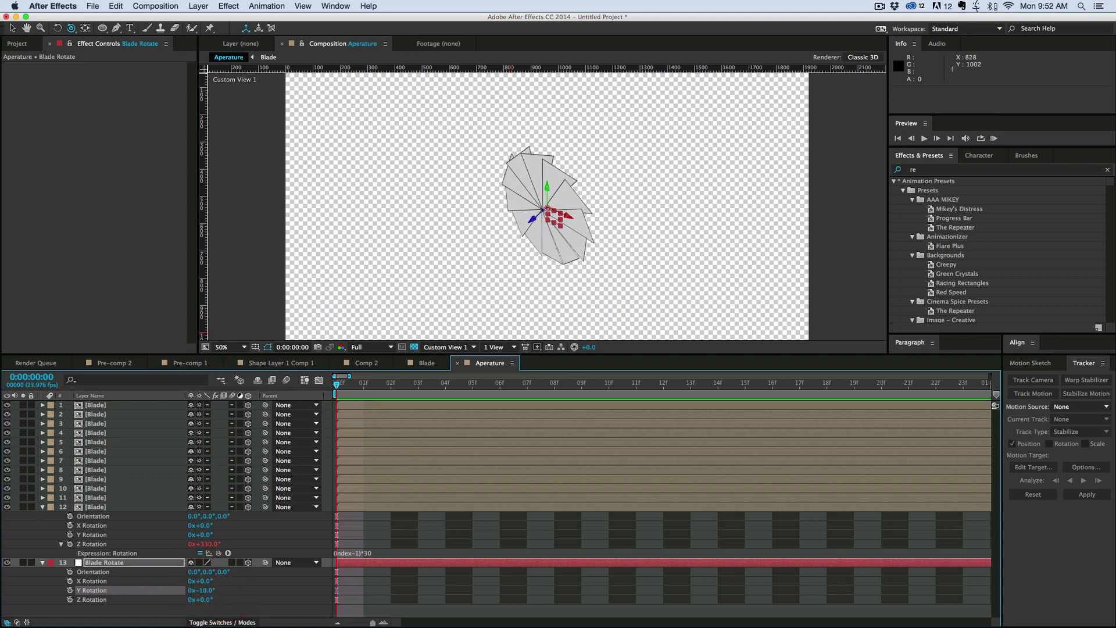
{"action": "left_click", "coordinate": [449, 347]}
{"action": "left_click", "coordinate": [459, 364]}
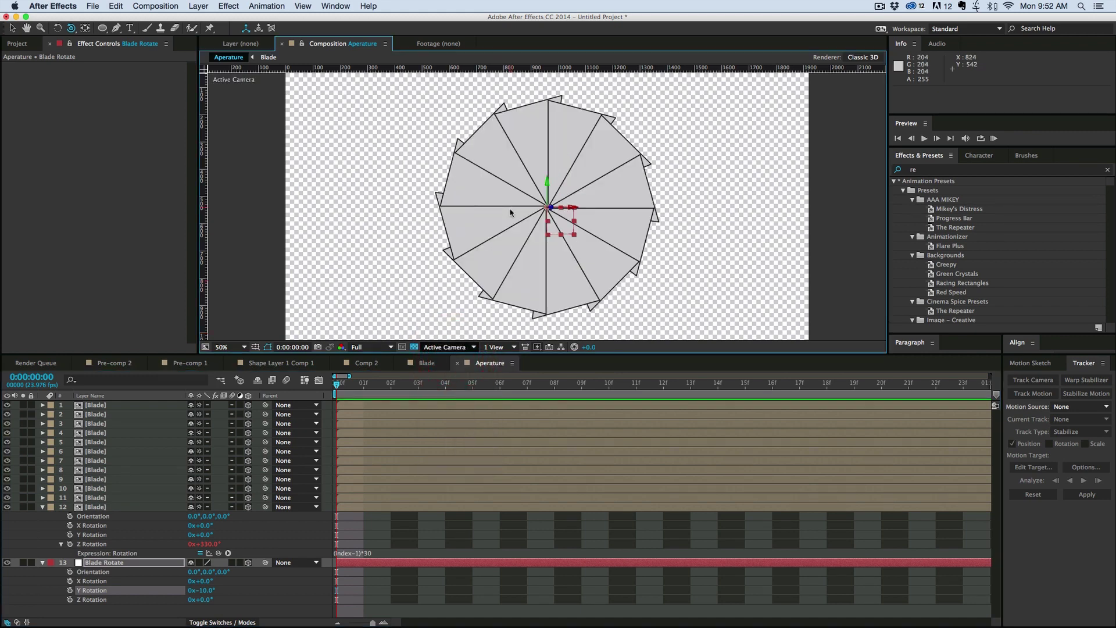
- Scrub Blade Rotate's Y Rotation to 10° and Z Rotation to 11° for a small central opening
{"action": "mouse_move", "coordinate": [210, 602]}
{"action": "left_mouse_down"}
{"action": "mouse_move", "coordinate": [248, 601]}
{"action": "mouse_move", "coordinate": [231, 599]}
{"action": "left_mouse_up"}
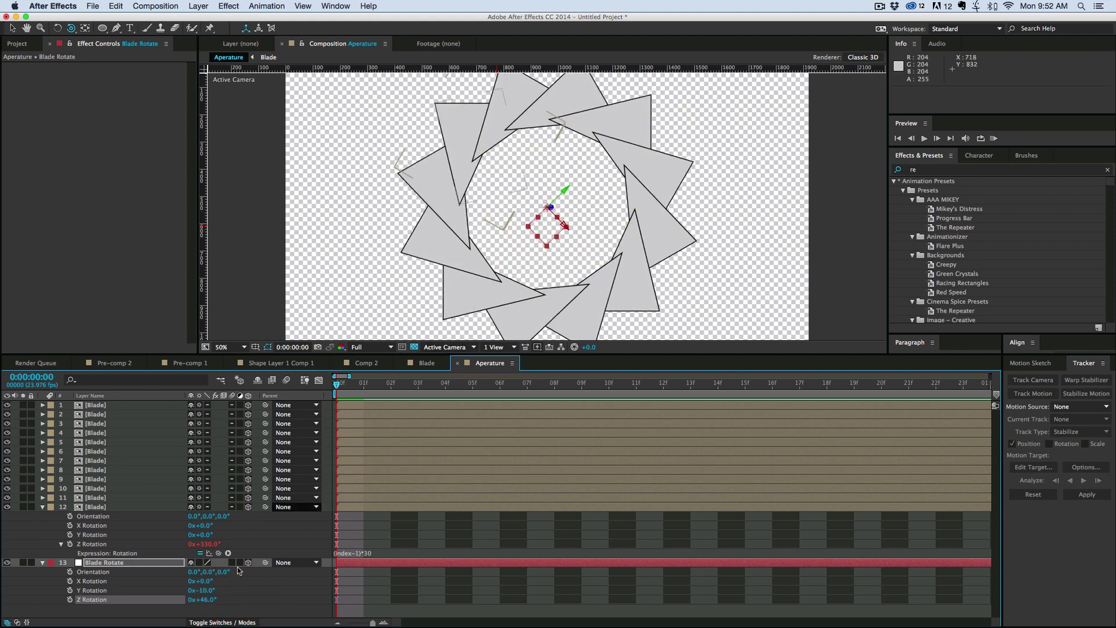
{"action": "left_click_drag", "start_coordinate": [205, 589], "coordinate": [231, 588]}
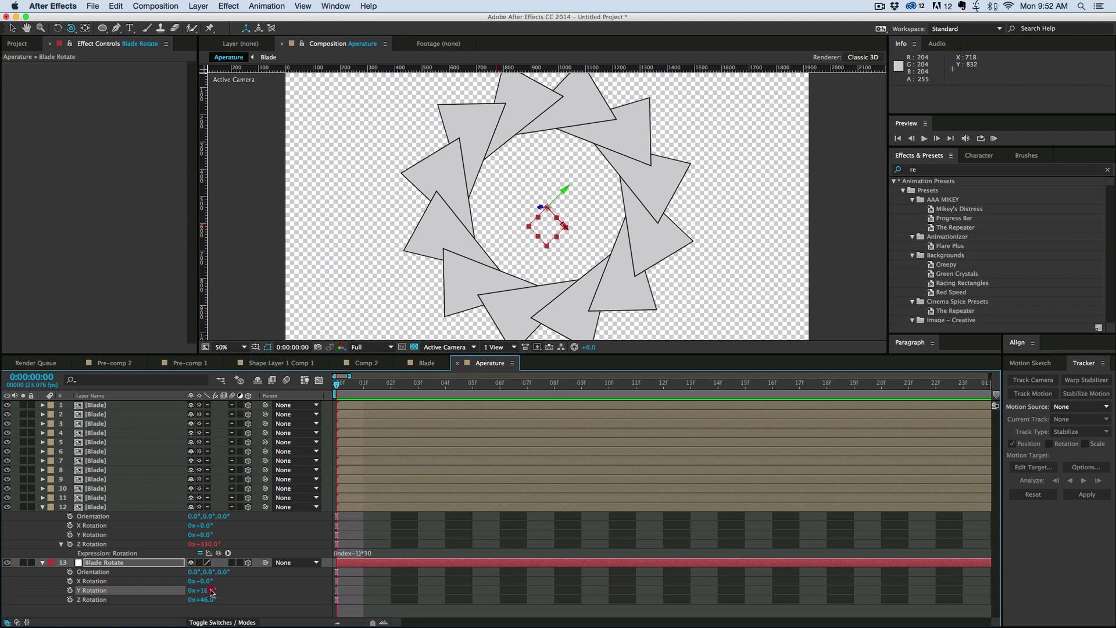
{"action": "left_click", "coordinate": [209, 590]}
{"action": "left_click_drag", "start_coordinate": [206, 599], "coordinate": [185, 602]}
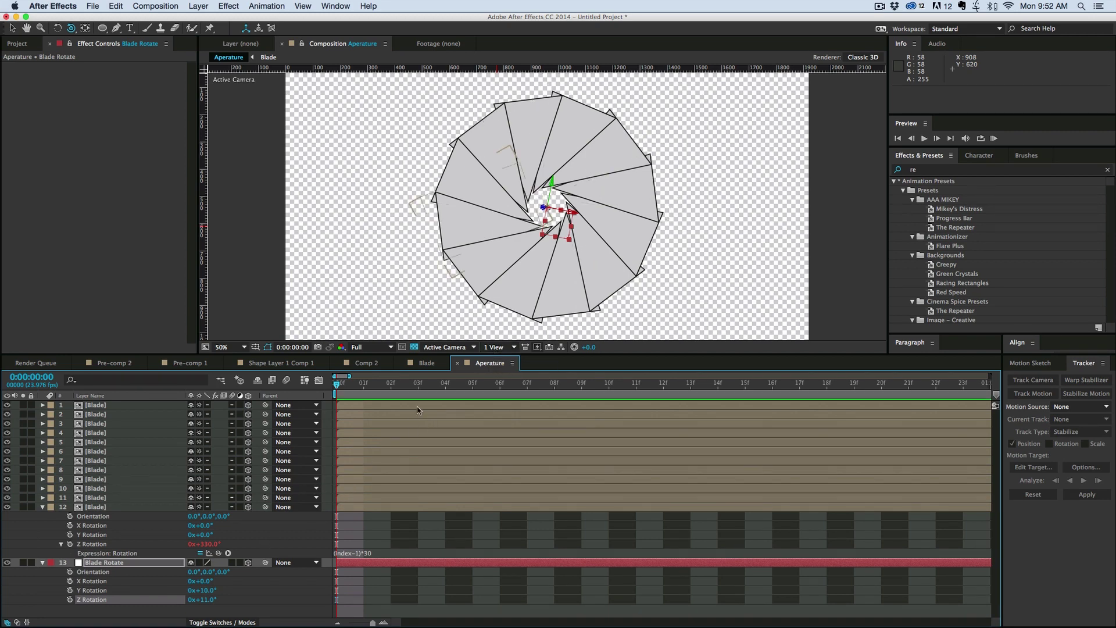
- In the Blade comp, drag Shape 1's Path 1 bottom handle down to stretch it to 120.4% height
{"action": "left_click", "coordinate": [428, 363]}
{"action": "key", "text": "super+a"}
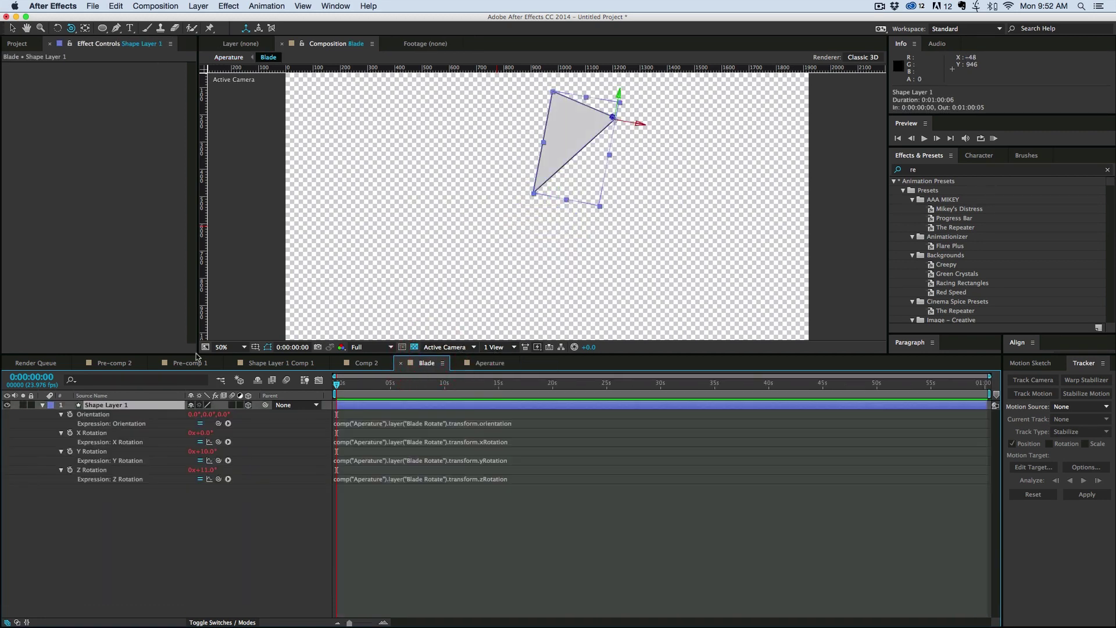
{"action": "left_click", "coordinate": [43, 405]}
{"action": "left_click", "coordinate": [43, 405]}
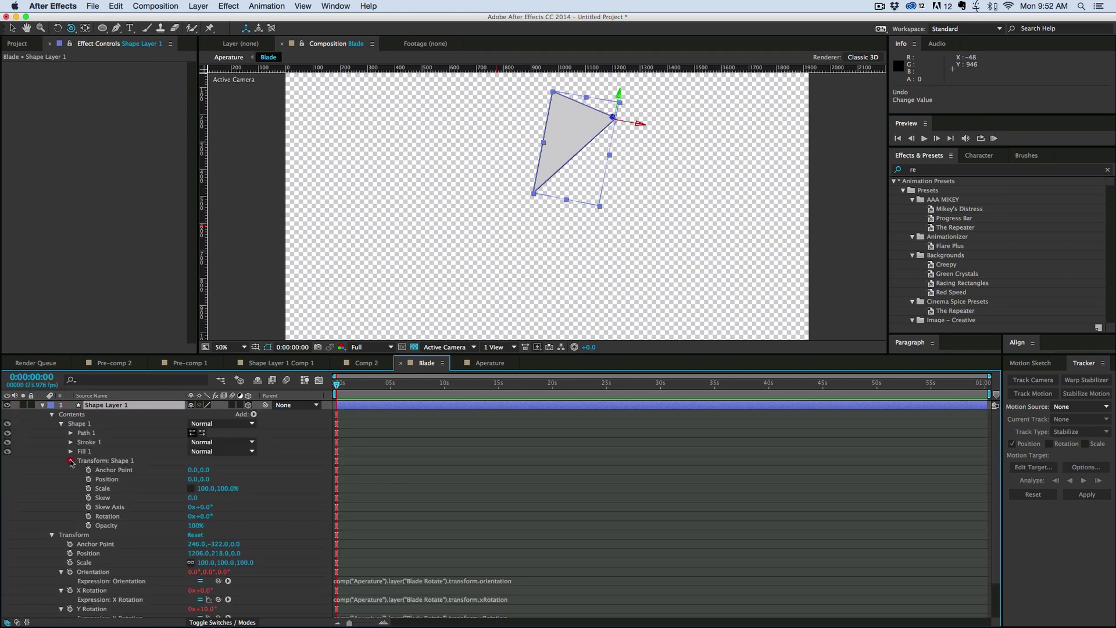
{"action": "left_click", "coordinate": [70, 442]}
{"action": "left_click", "coordinate": [71, 433]}
{"action": "left_click", "coordinate": [100, 442]}
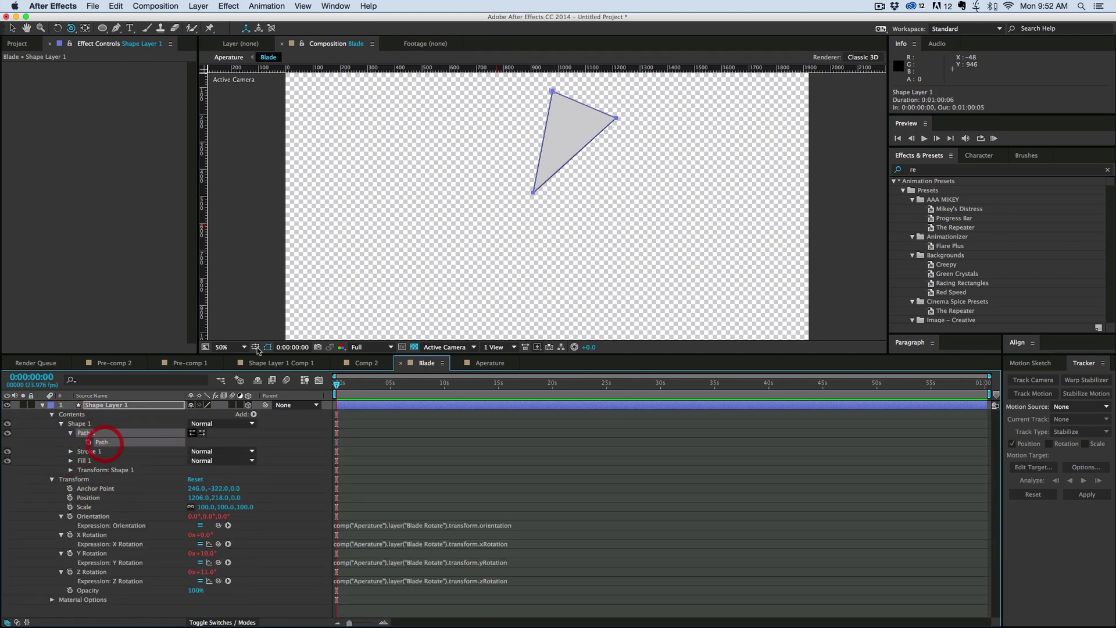
{"action": "scroll", "coordinate": [528, 178], "scroll_direction": "up", "scroll_amount": 2}
{"action": "left_click", "coordinate": [526, 173]}
{"action": "left_click_drag", "start_coordinate": [585, 193], "coordinate": [575, 236]}
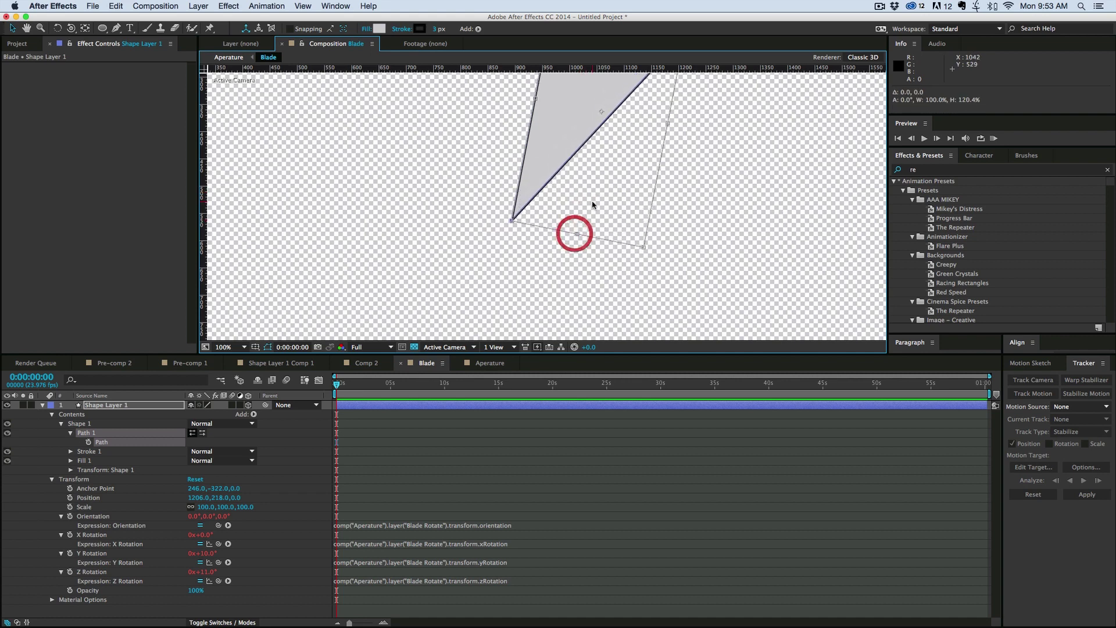
{"action": "scroll", "coordinate": [592, 204], "scroll_direction": "down", "scroll_amount": 2}
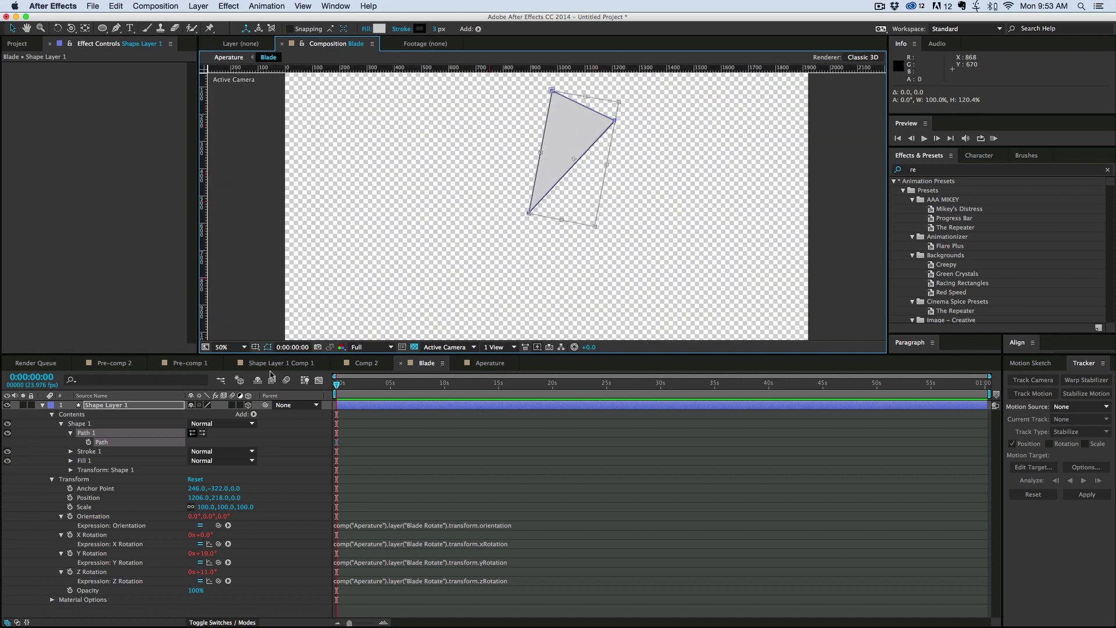
- Back in Aperature, scrub Blade Rotate's Y Rotation to 20° and Z Rotation to 22°
{"action": "left_click", "coordinate": [503, 363]}
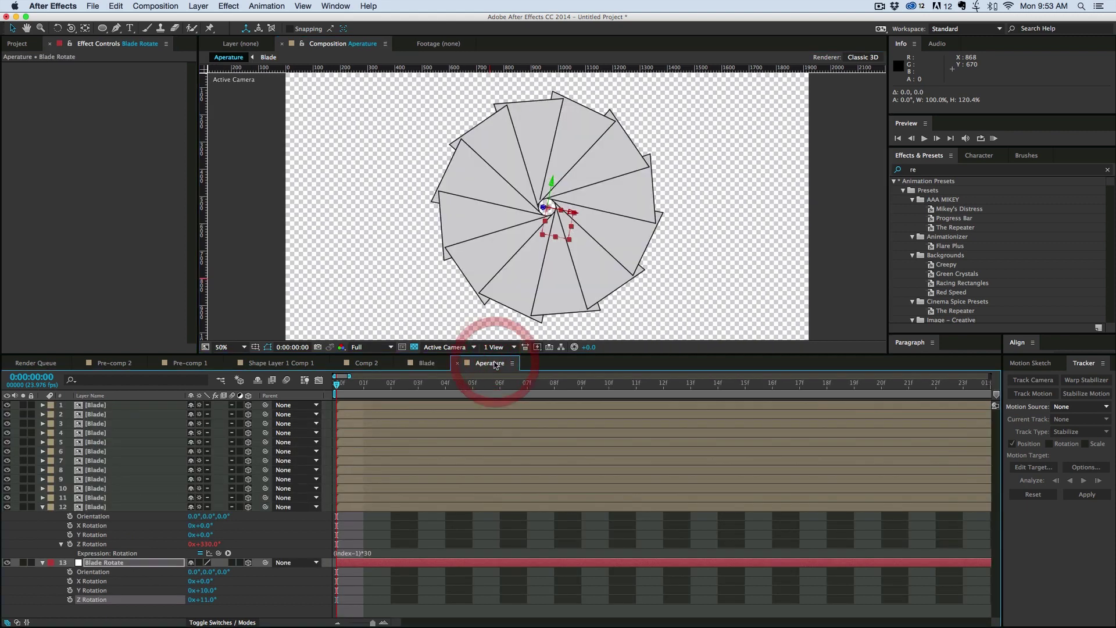
{"action": "scroll", "coordinate": [575, 253], "scroll_direction": "up", "scroll_amount": 4}
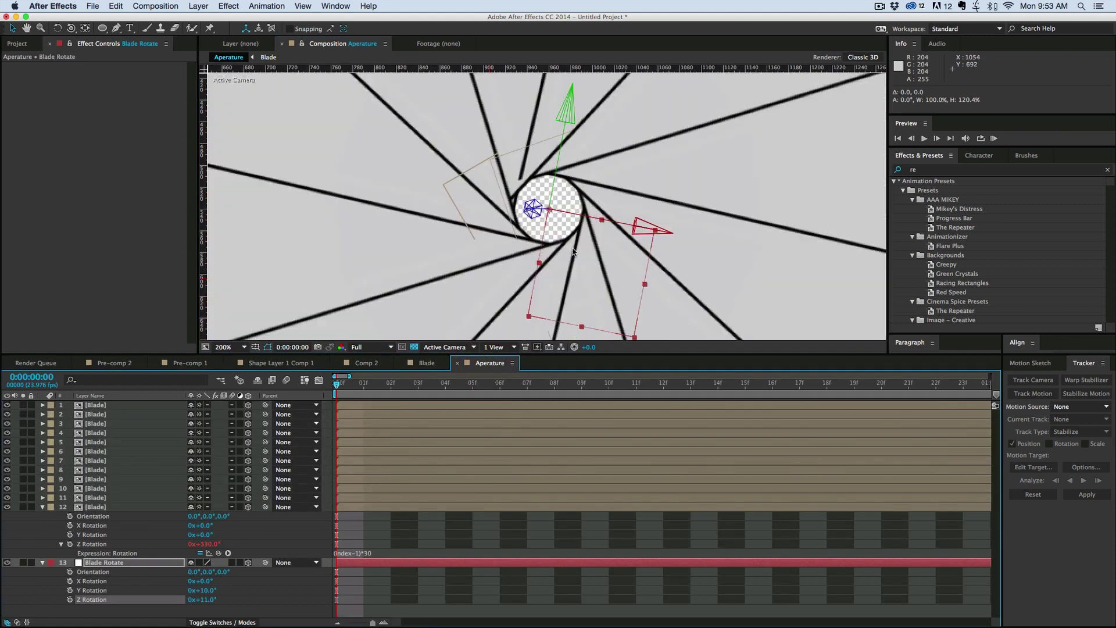
{"action": "scroll", "coordinate": [573, 251], "scroll_direction": "down", "scroll_amount": 2}
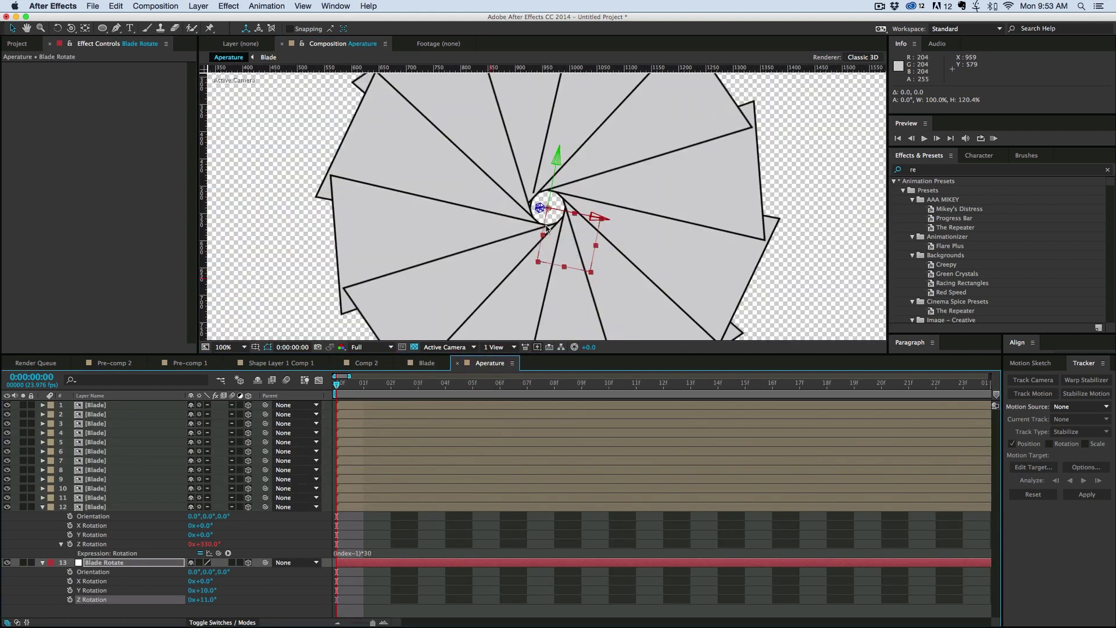
{"action": "scroll", "coordinate": [547, 228], "scroll_direction": "up", "scroll_amount": 2}
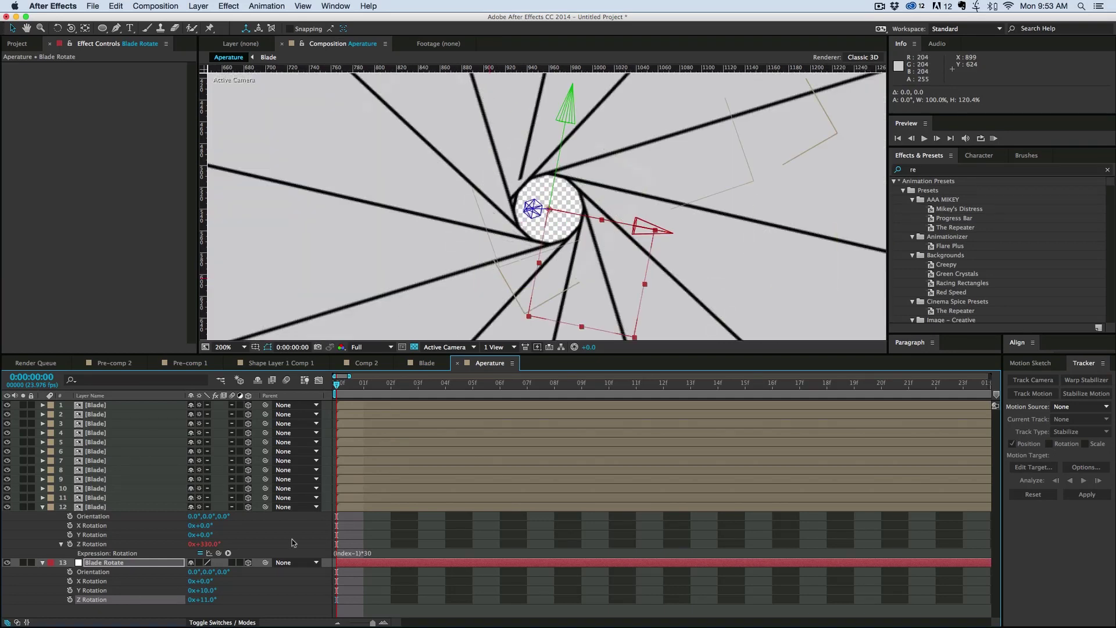
{"action": "left_click_drag", "start_coordinate": [208, 592], "coordinate": [212, 592]}
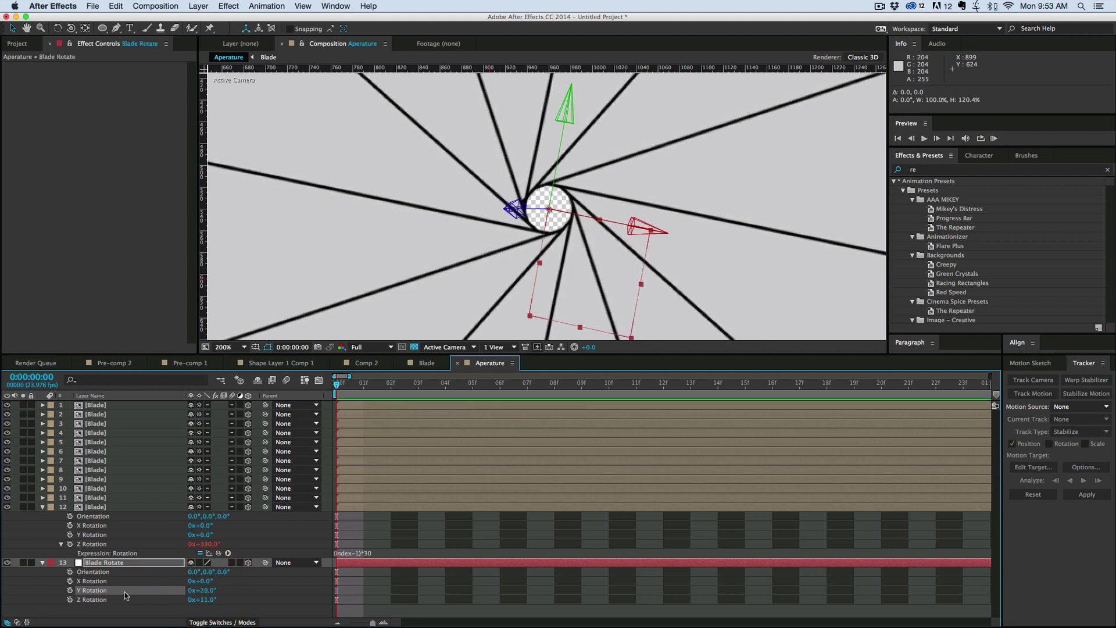
{"action": "scroll", "coordinate": [565, 239], "scroll_direction": "down", "scroll_amount": 6}
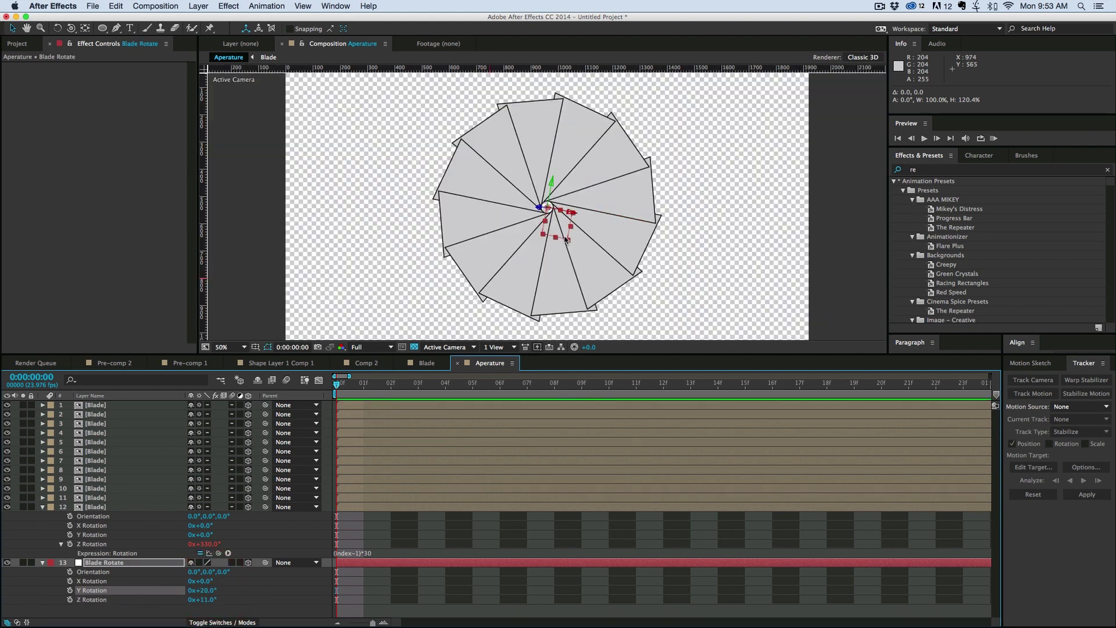
{"action": "scroll", "coordinate": [565, 239], "scroll_direction": "up", "scroll_amount": 4}
{"action": "left_click_drag", "start_coordinate": [208, 599], "coordinate": [218, 604]}
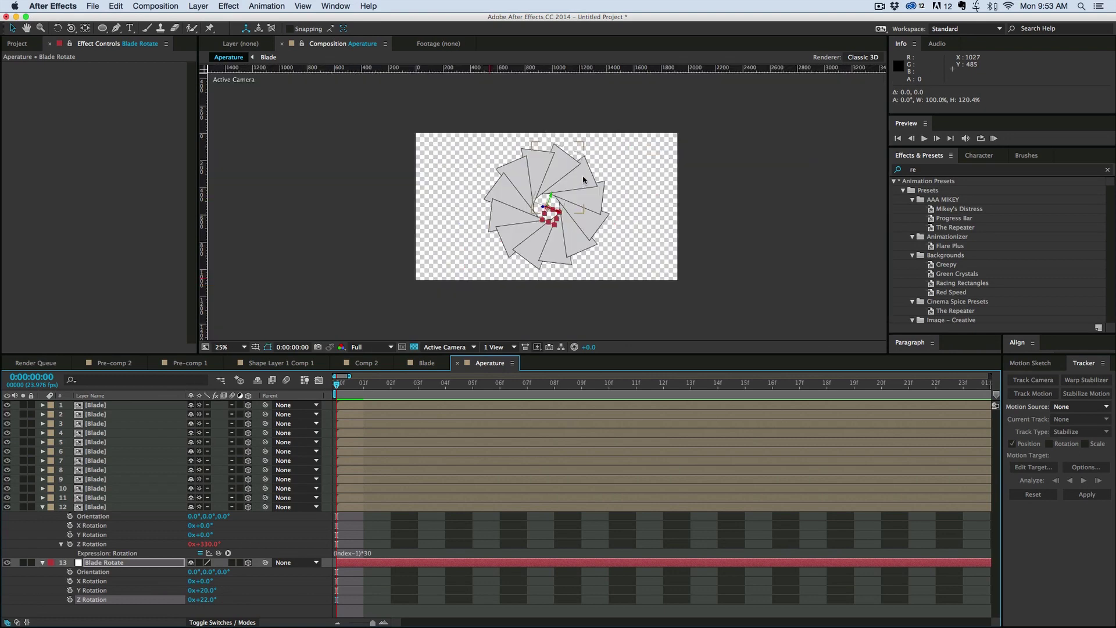
{"action": "left_click", "coordinate": [169, 565]}
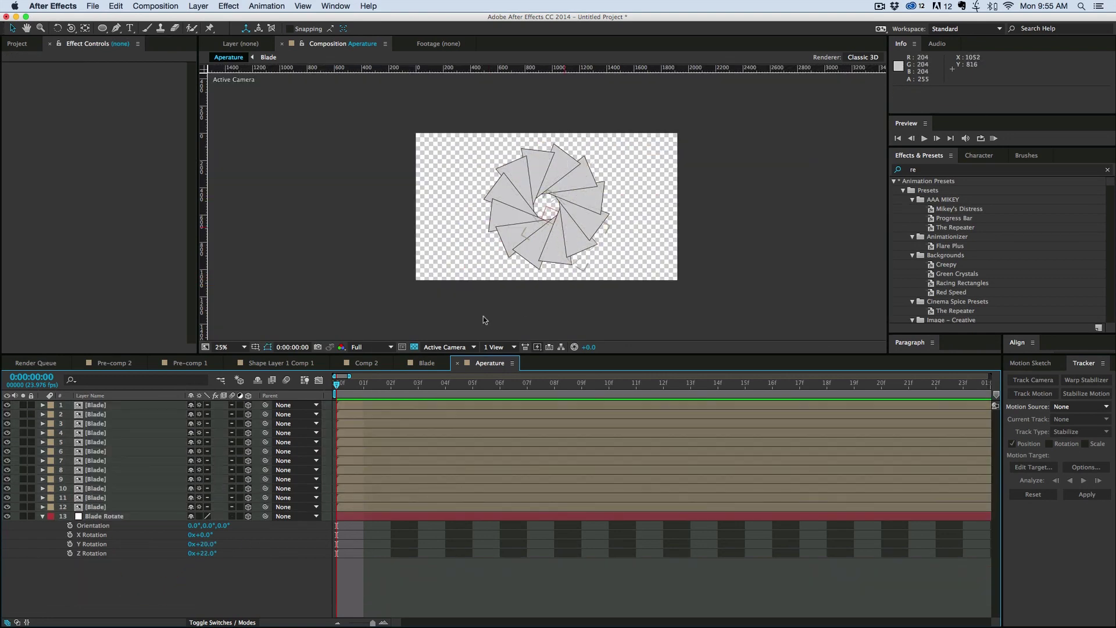
- Fit the viewer, then precompose Blade layers 1–12 into a new composition named Iris
{"action": "left_click", "coordinate": [230, 347]}
{"action": "left_click", "coordinate": [229, 356]}
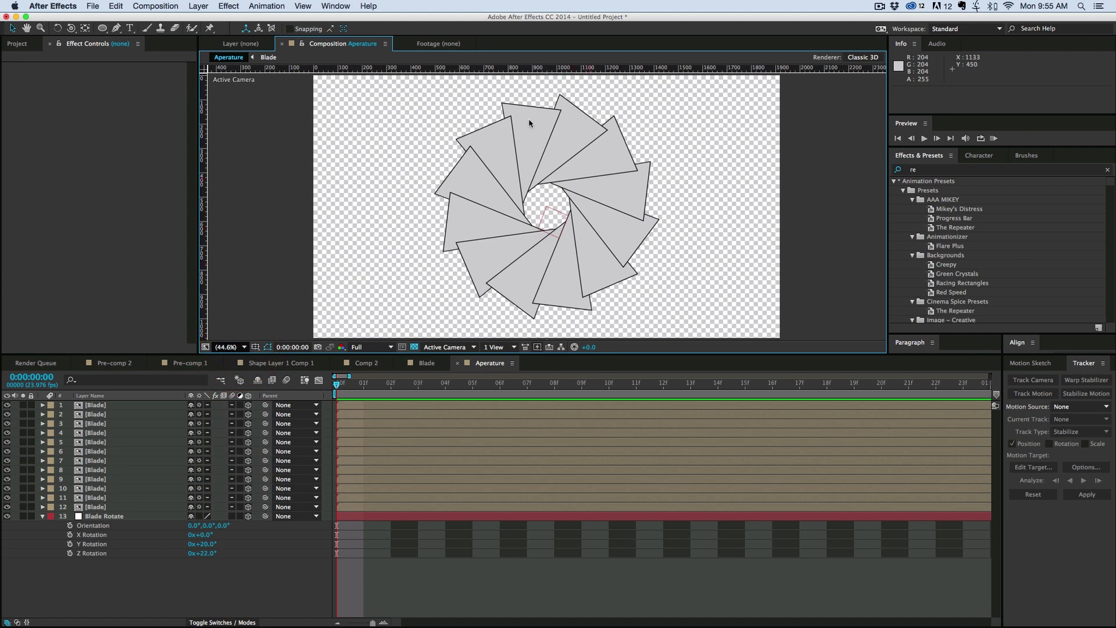
{"action": "left_click", "coordinate": [113, 517]}
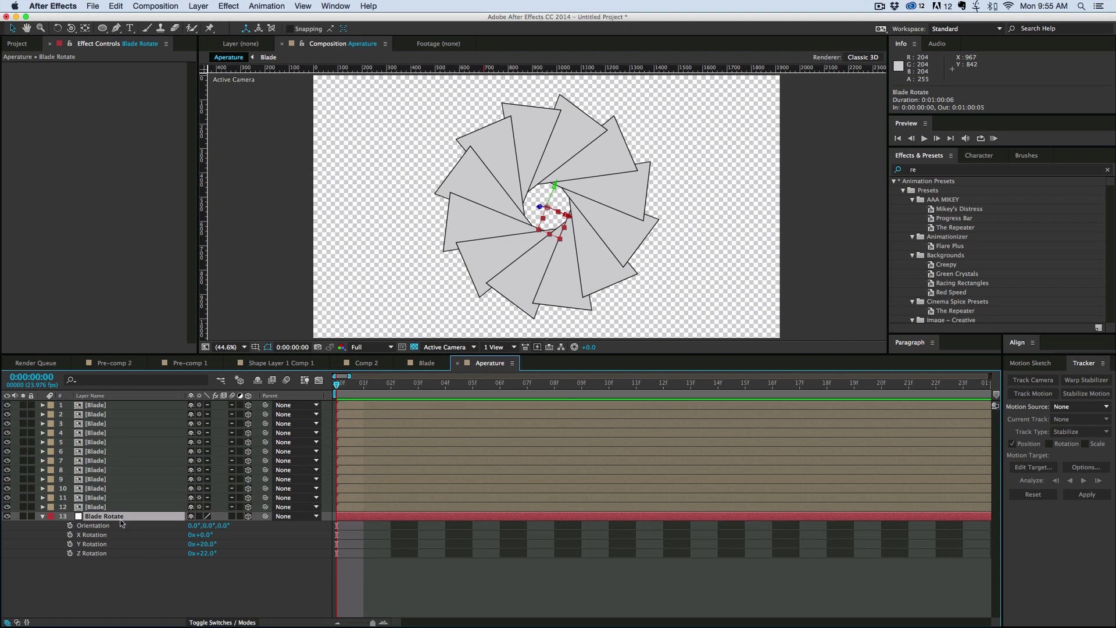
{"action": "left_click", "coordinate": [114, 507]}
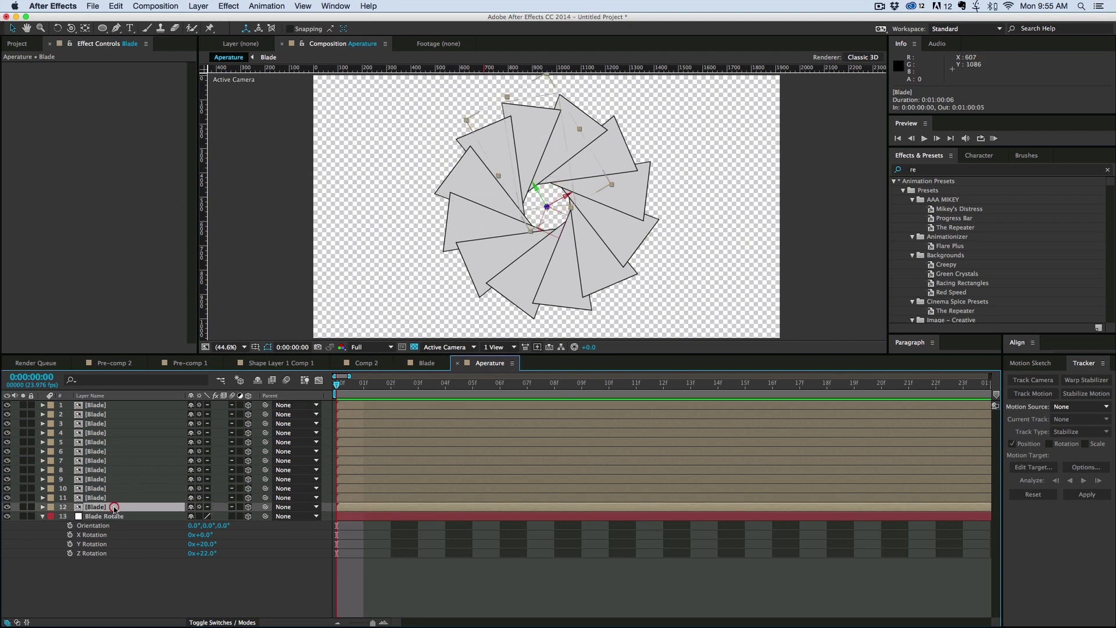
{"action": "left_click", "coordinate": [115, 405], "text": "shift"}
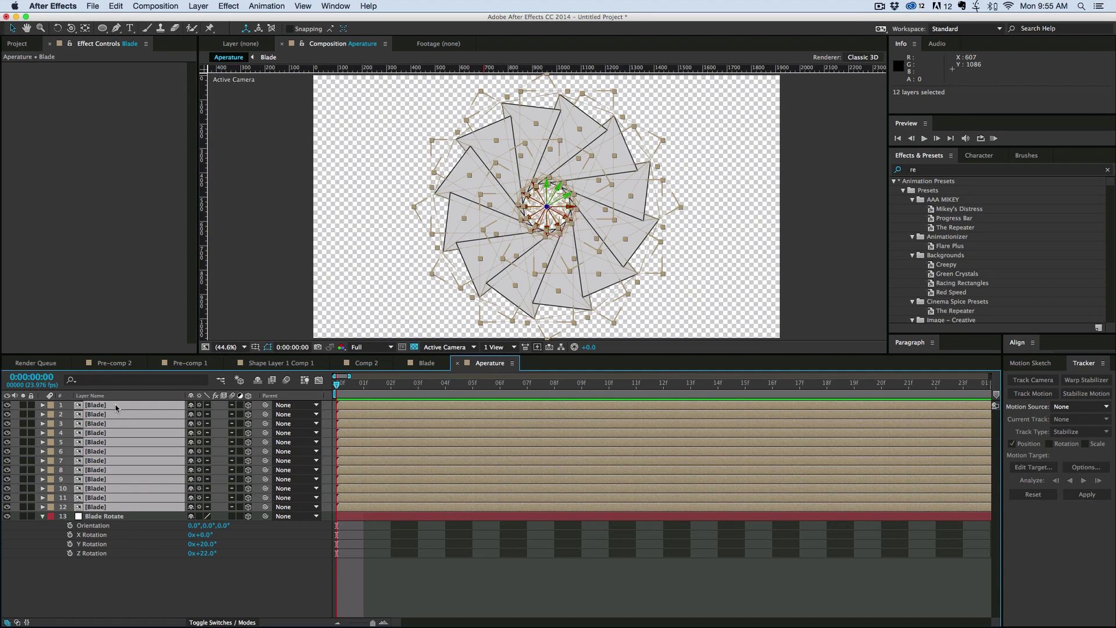
{"action": "key", "text": "super+shift+c"}
{"action": "type", "text": "Iris"}
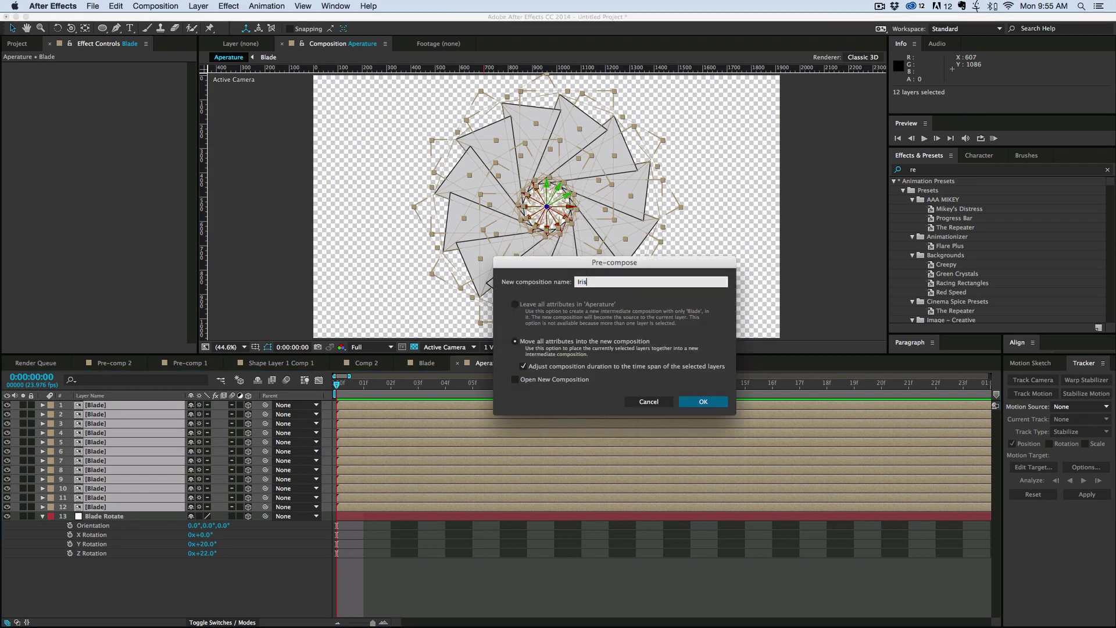
{"action": "key", "text": "Return"}
- Draw a large circle over the blades with the Ellipse tool
{"action": "left_click", "coordinate": [348, 493]}
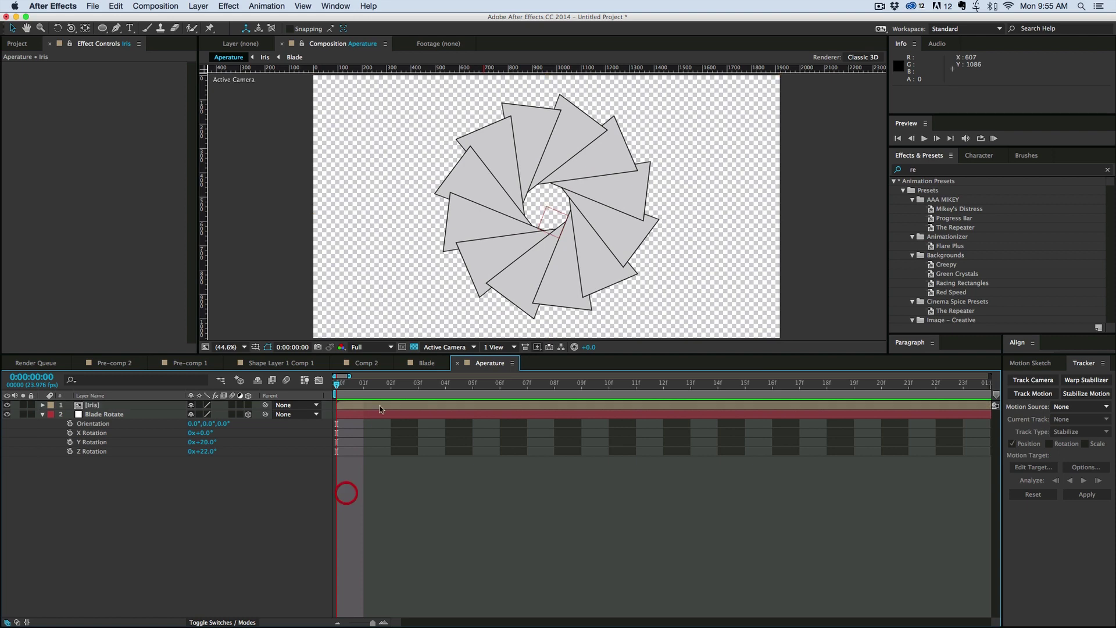
{"action": "left_click", "coordinate": [369, 405]}
{"action": "left_click", "coordinate": [42, 404]}
{"action": "left_click", "coordinate": [103, 28]}
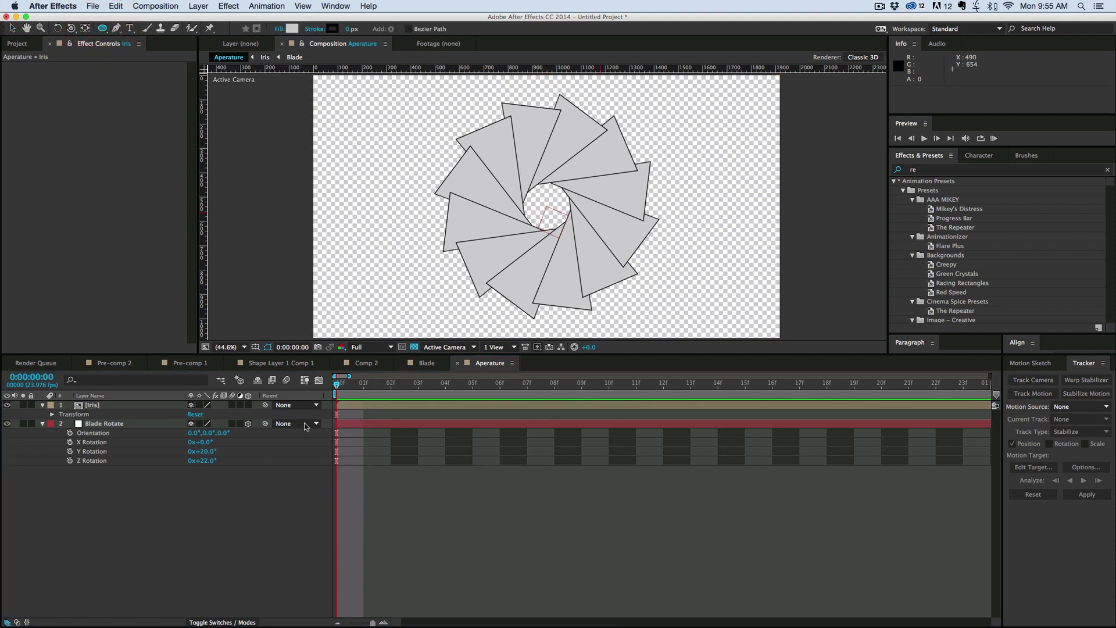
{"action": "left_click", "coordinate": [233, 500]}
{"action": "left_click", "coordinate": [558, 244]}
{"action": "left_click_drag", "start_coordinate": [558, 244], "coordinate": [599, 287]}
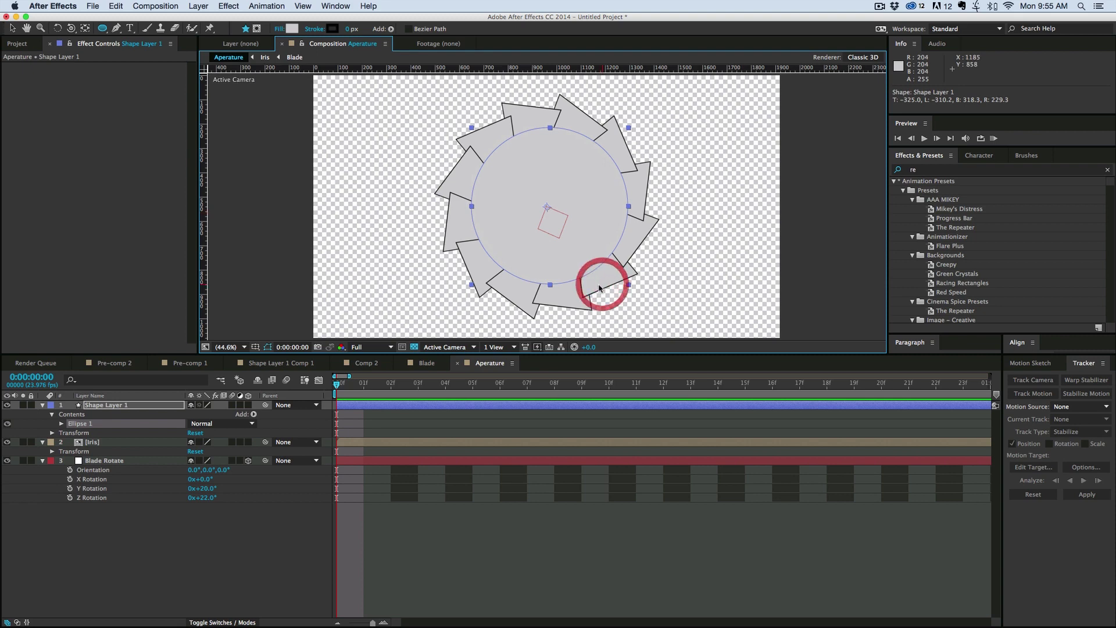
- Set the ellipse's Transform: Ellipse 1 Position to 0,0 to centre it
{"action": "left_click", "coordinate": [61, 423]}
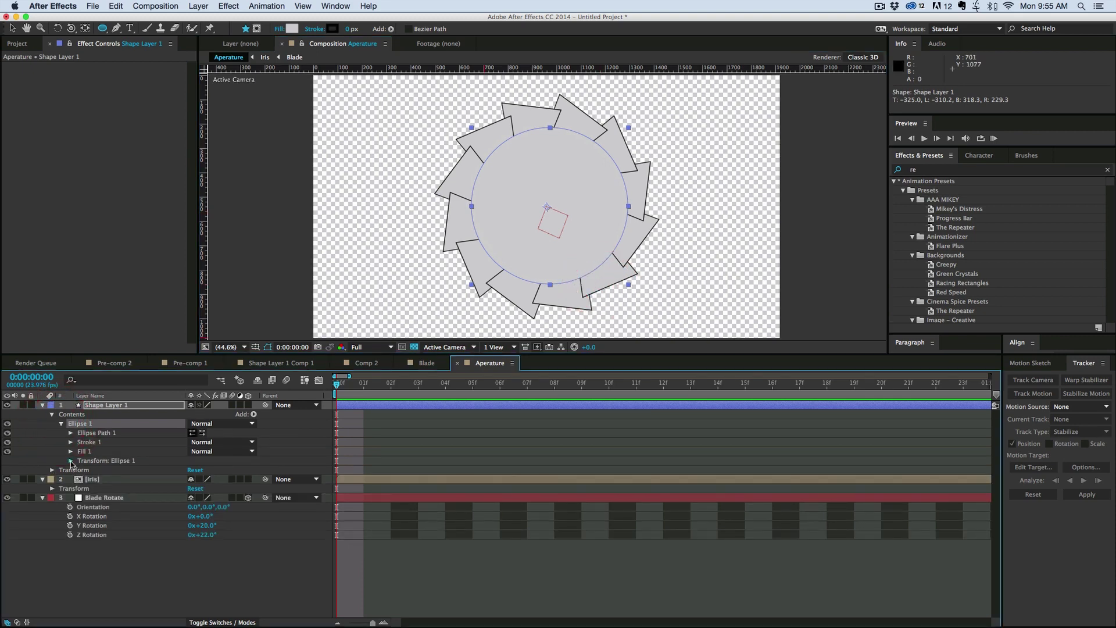
{"action": "left_click", "coordinate": [71, 460]}
{"action": "left_click", "coordinate": [198, 478]}
{"action": "type", "text": "0"}
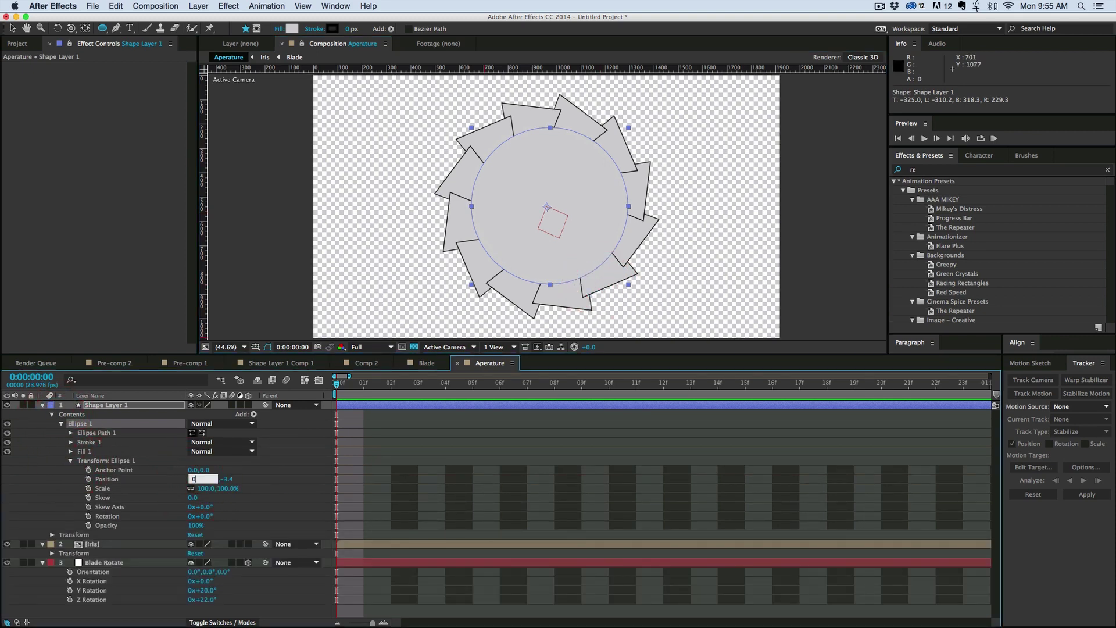
{"action": "key", "text": "Tab"}
{"action": "type", "text": "0"}
{"action": "key", "text": "Return"}
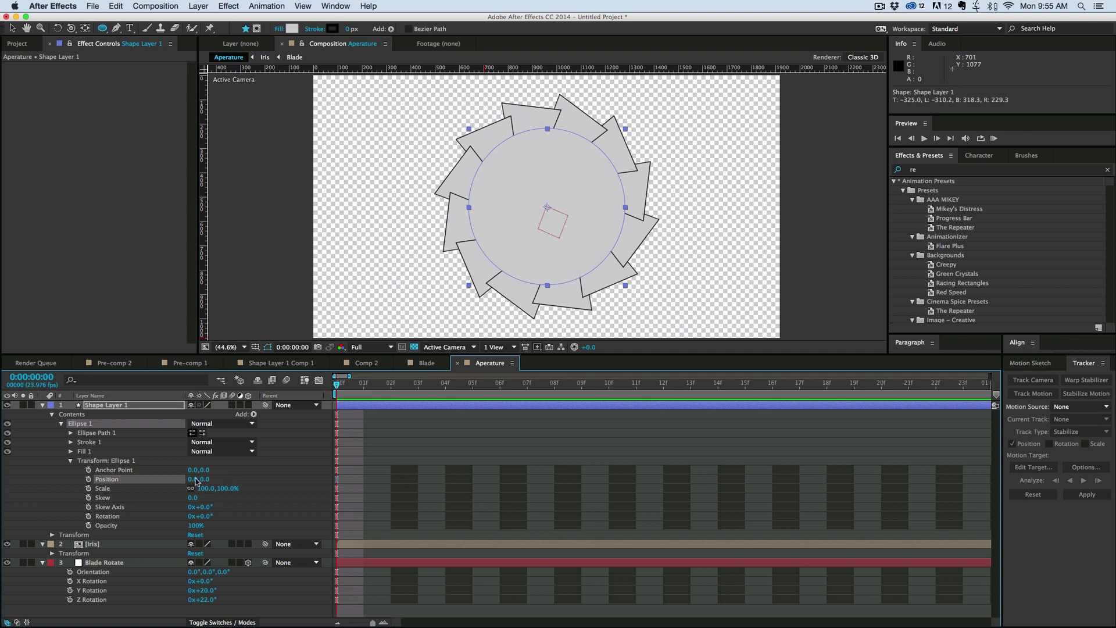
{"action": "left_click", "coordinate": [41, 405]}
{"action": "left_click", "coordinate": [116, 414]}
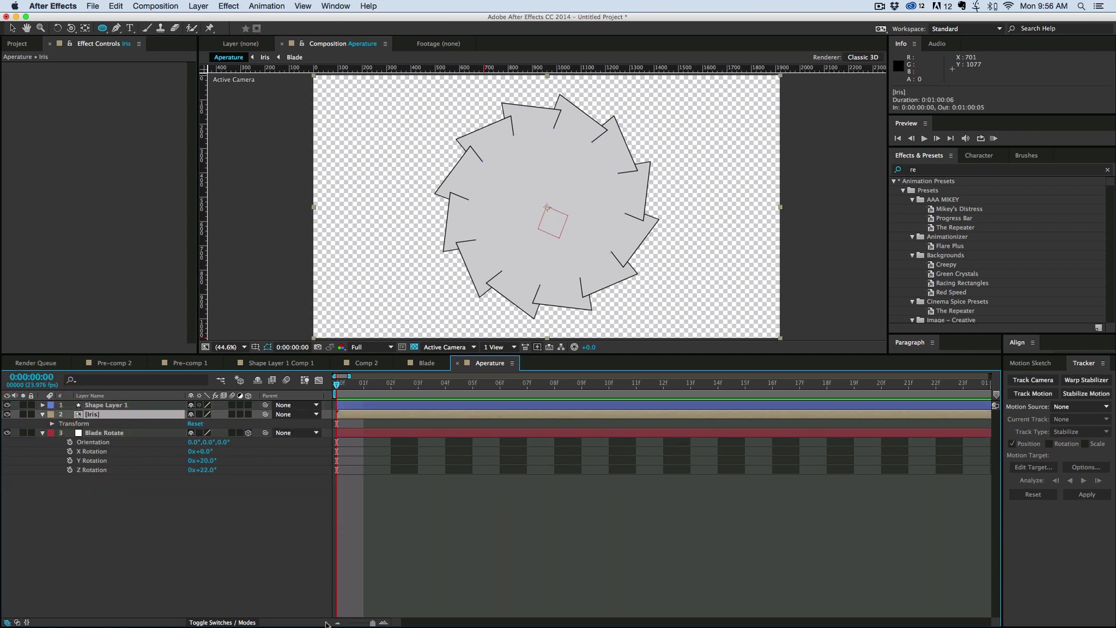
- Set Iris's TrkMat to Alpha Matte "Shape Layer 1" and duplicate the circle layer
{"action": "left_click", "coordinate": [232, 622]}
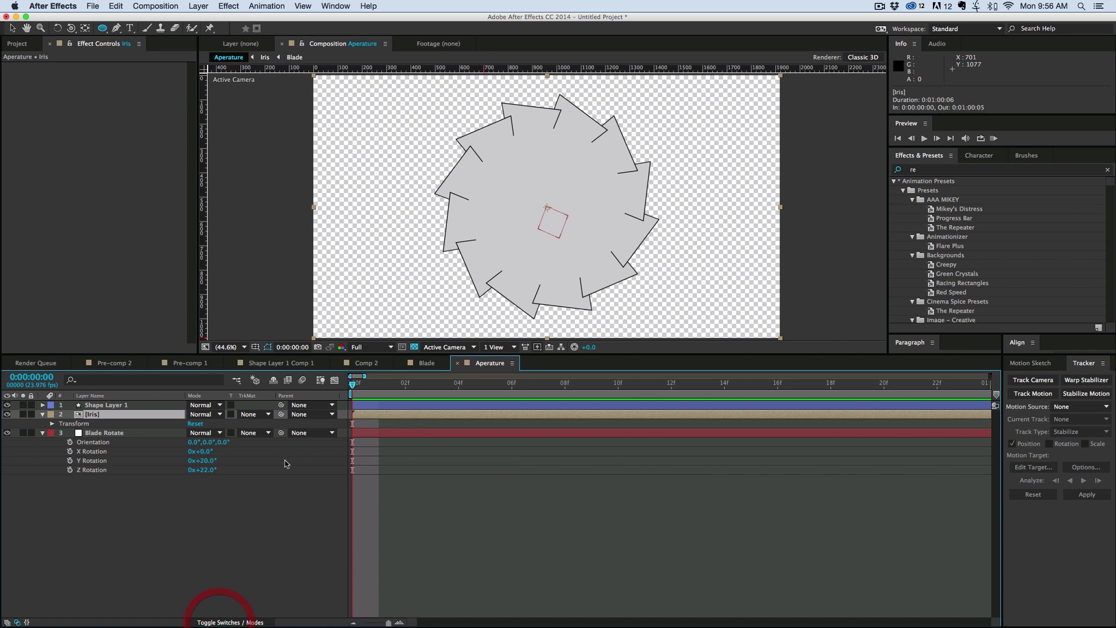
{"action": "left_click", "coordinate": [265, 416]}
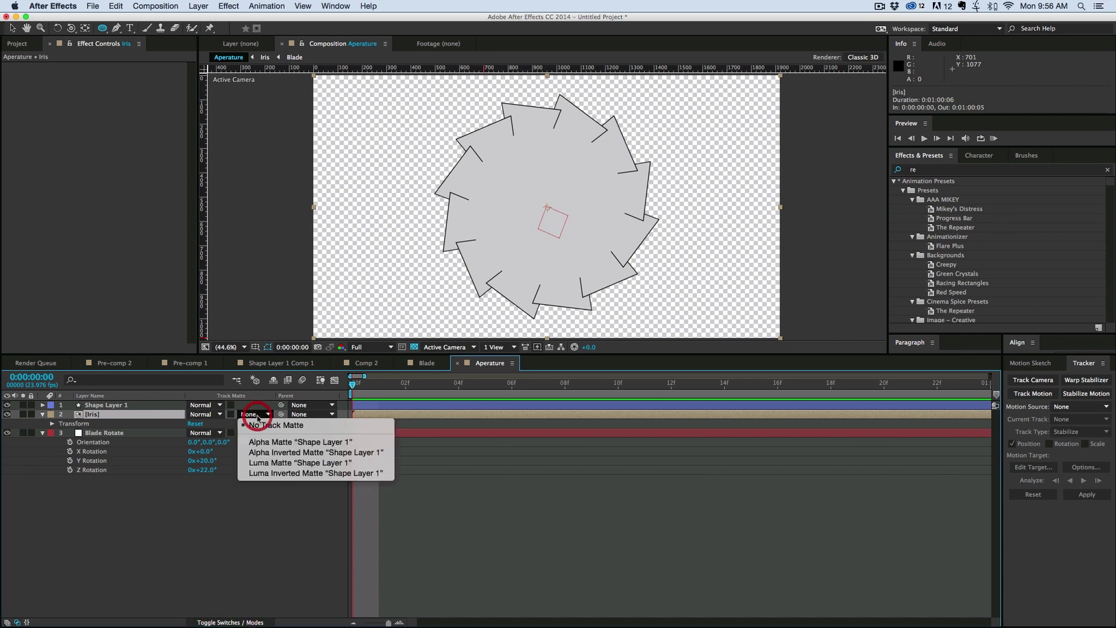
{"action": "left_click", "coordinate": [266, 442]}
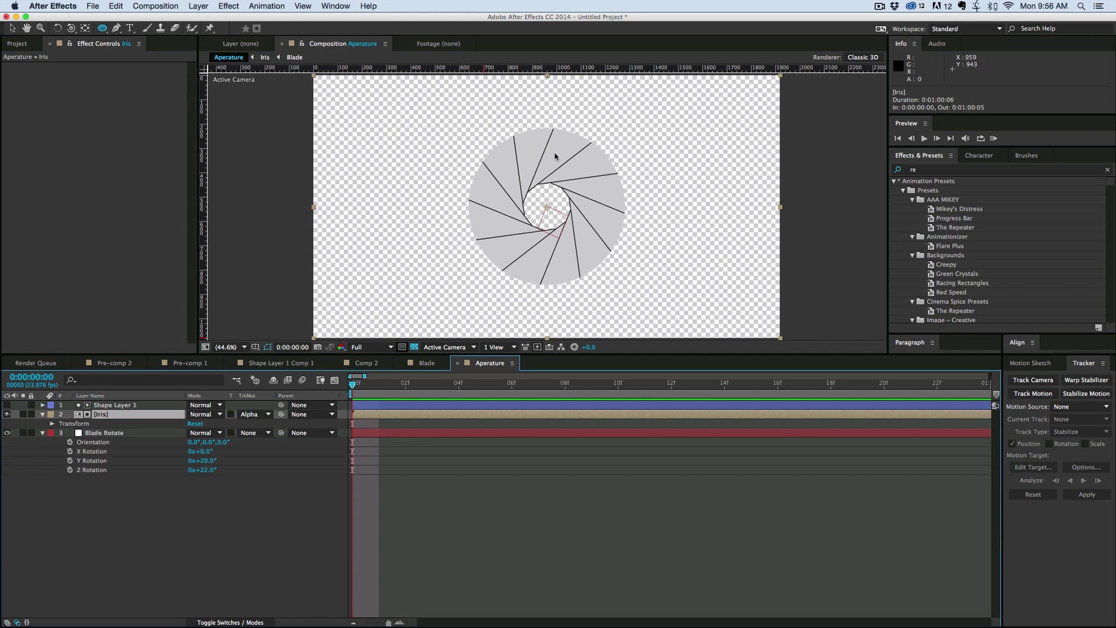
{"action": "left_click", "coordinate": [145, 549]}
{"action": "left_click", "coordinate": [115, 405]}
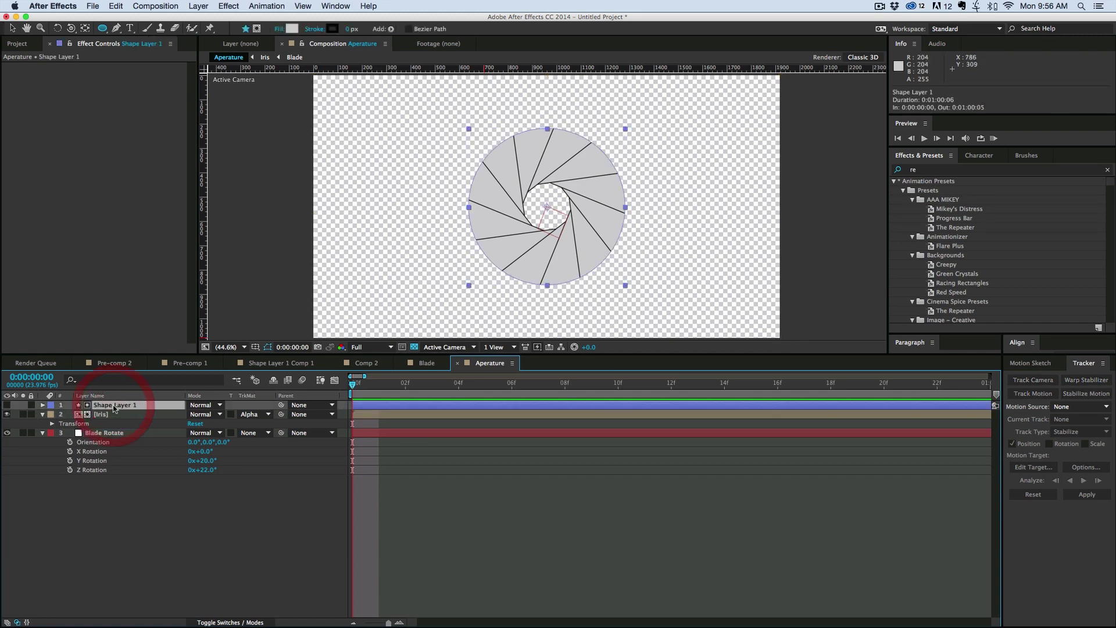
{"action": "key", "text": "super+d"}
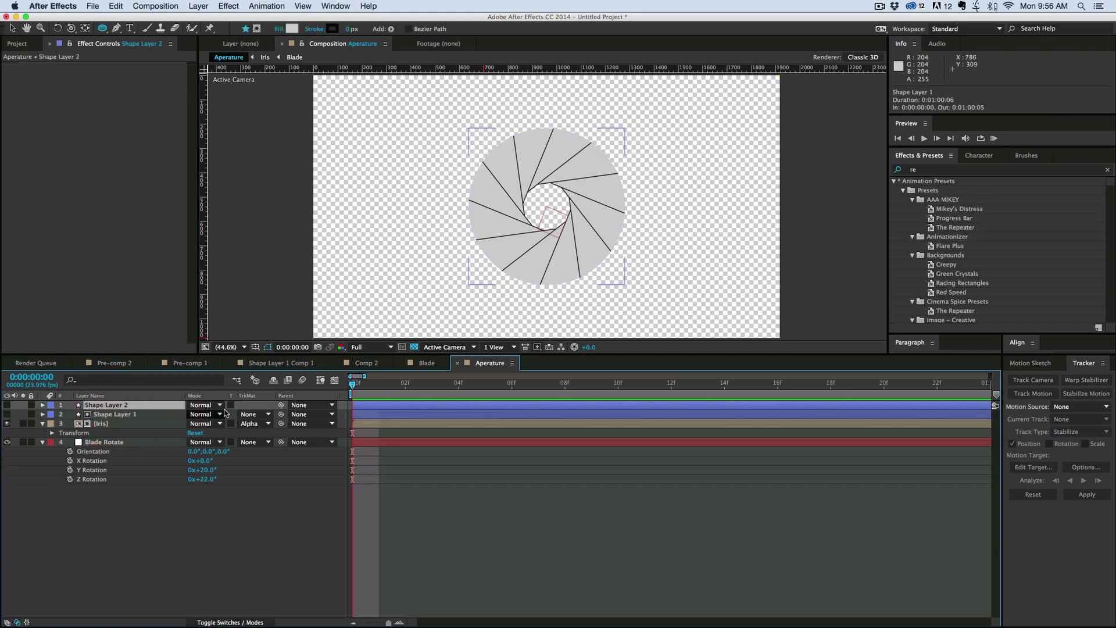
- Make Shape Layer 2 visible, turn off Fill 1, and set Stroke 1 width to 85
{"action": "left_click", "coordinate": [6, 405]}
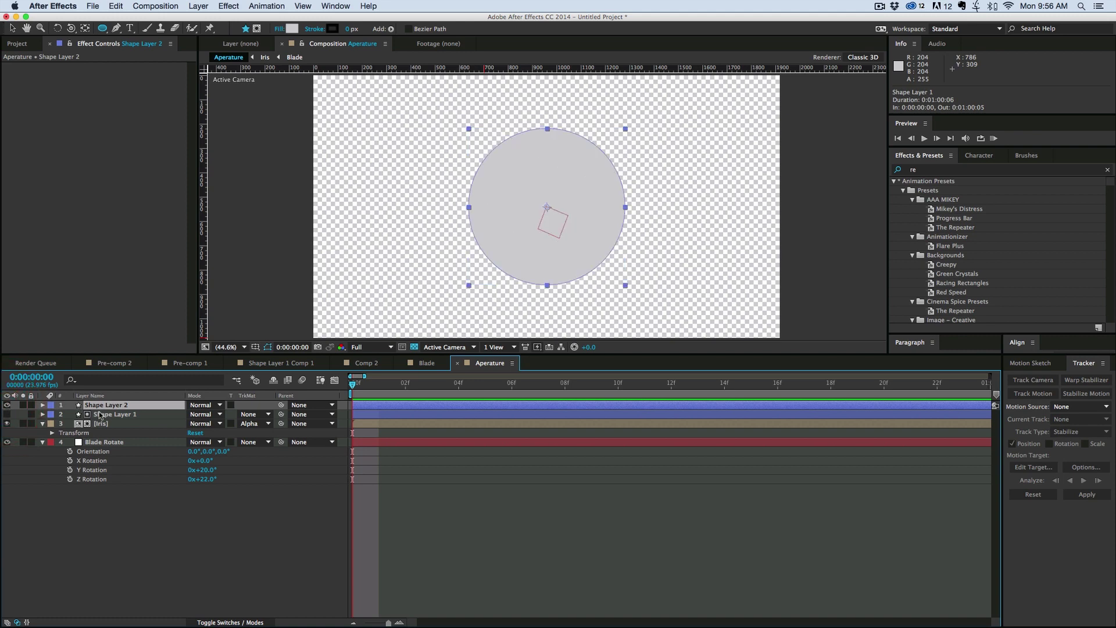
{"action": "left_click", "coordinate": [42, 406]}
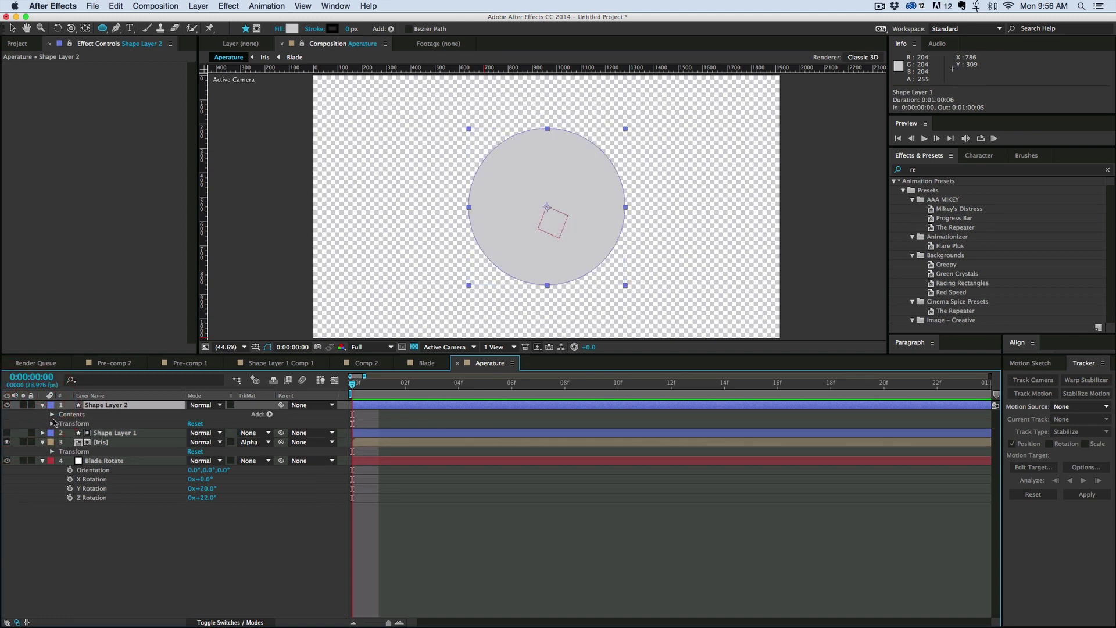
{"action": "left_click", "coordinate": [52, 413]}
{"action": "left_click", "coordinate": [61, 423]}
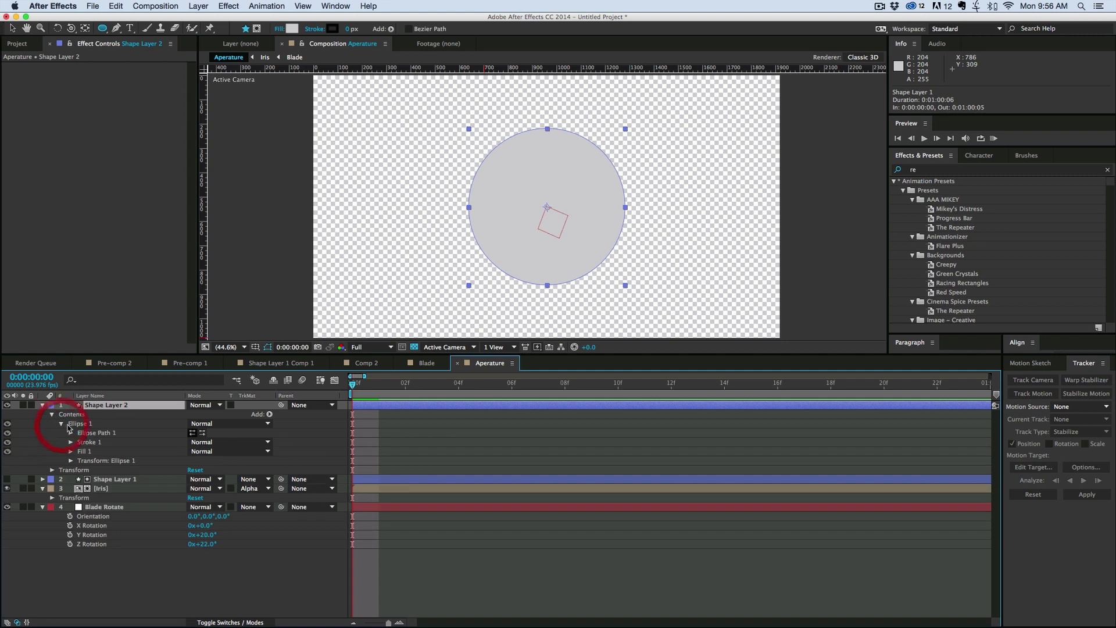
{"action": "left_click", "coordinate": [6, 451]}
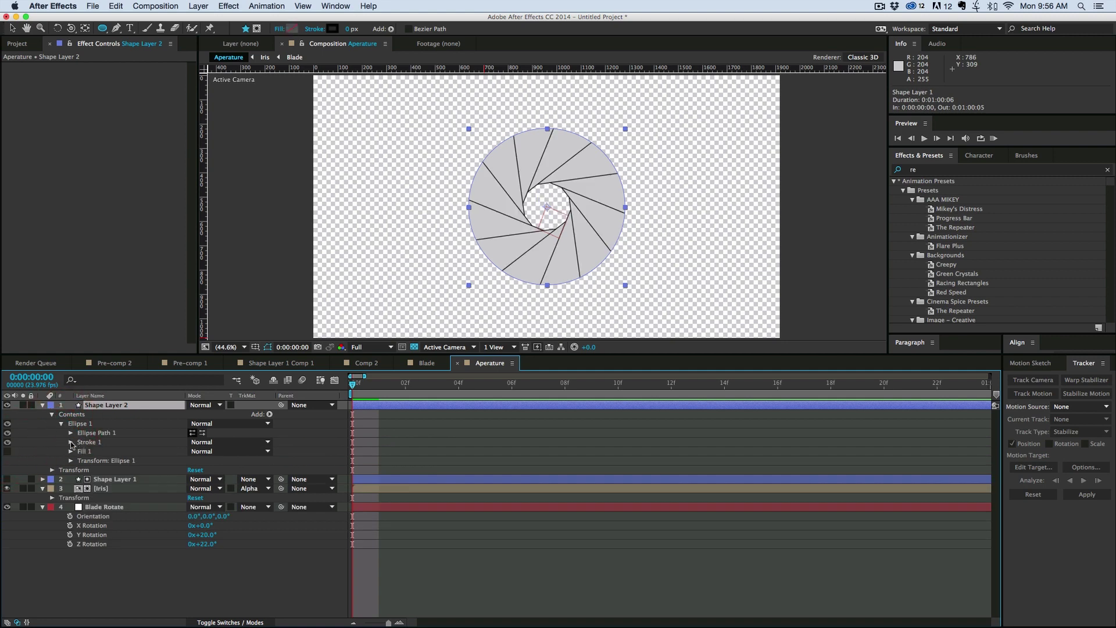
{"action": "left_click", "coordinate": [70, 442]}
{"action": "mouse_move", "coordinate": [203, 479]}
{"action": "left_mouse_down"}
{"action": "mouse_move", "coordinate": [265, 478]}
{"action": "mouse_move", "coordinate": [254, 478]}
{"action": "left_mouse_up"}
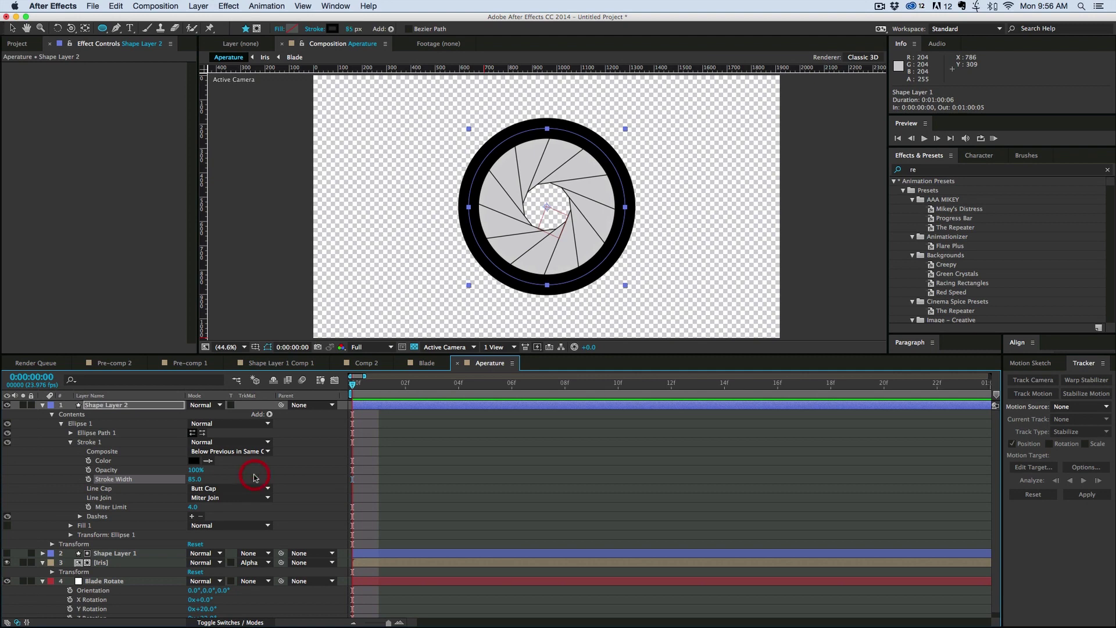
{"action": "left_click", "coordinate": [490, 472]}
{"action": "left_click", "coordinate": [42, 405]}
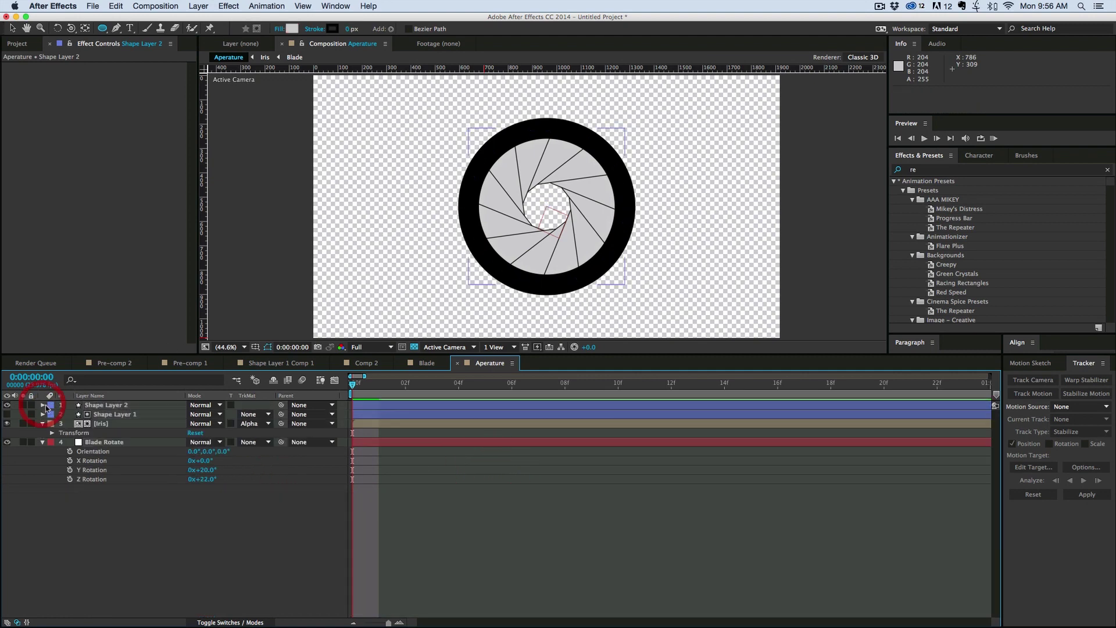
{"action": "left_click", "coordinate": [211, 476]}
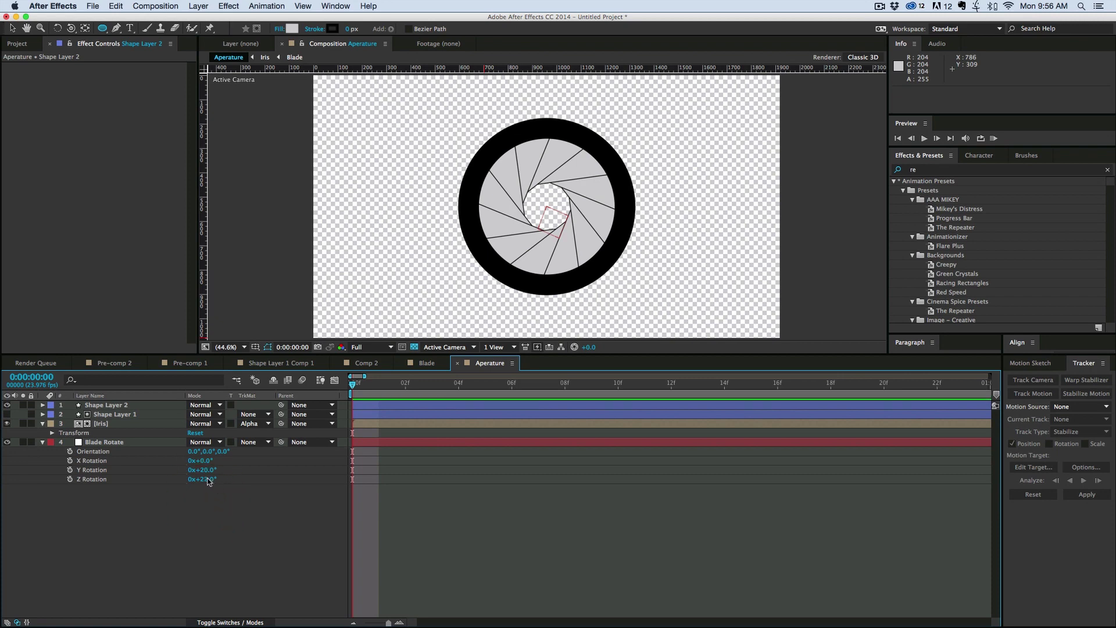
- Scrub Blade Rotate's Z Rotation to 0x+33.0°, then check the Blade comp and return to Aperature
{"action": "mouse_move", "coordinate": [209, 482]}
{"action": "left_mouse_down"}
{"action": "mouse_move", "coordinate": [232, 482]}
{"action": "mouse_move", "coordinate": [205, 483]}
{"action": "mouse_move", "coordinate": [226, 480]}
{"action": "mouse_move", "coordinate": [215, 487]}
{"action": "left_mouse_up"}
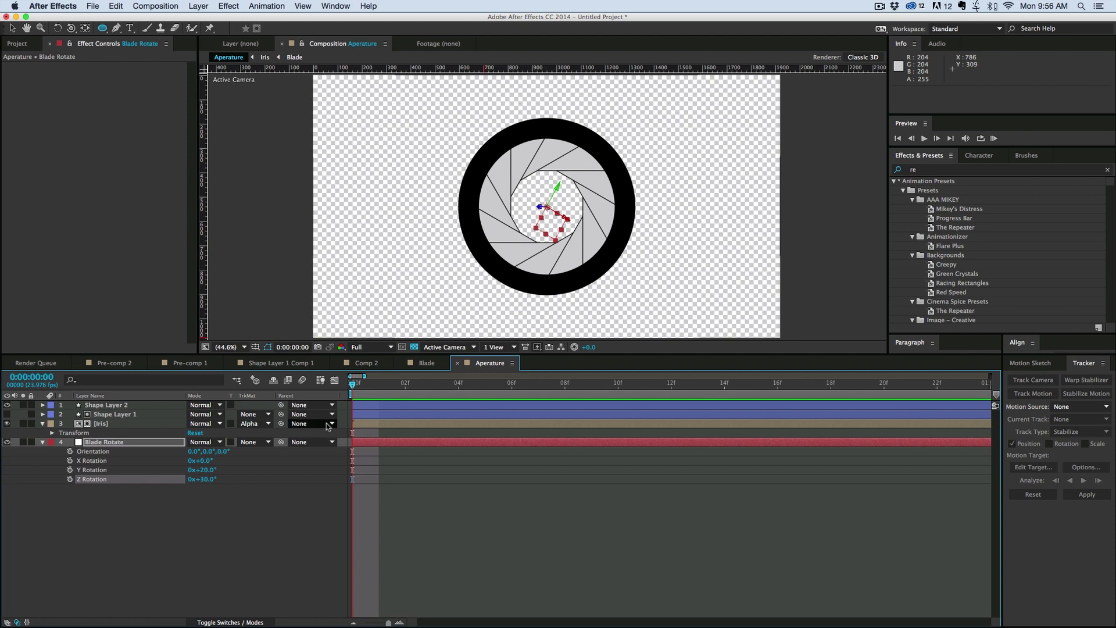
{"action": "mouse_move", "coordinate": [206, 480]}
{"action": "left_mouse_down"}
{"action": "mouse_move", "coordinate": [195, 481]}
{"action": "mouse_move", "coordinate": [209, 480]}
{"action": "left_mouse_up"}
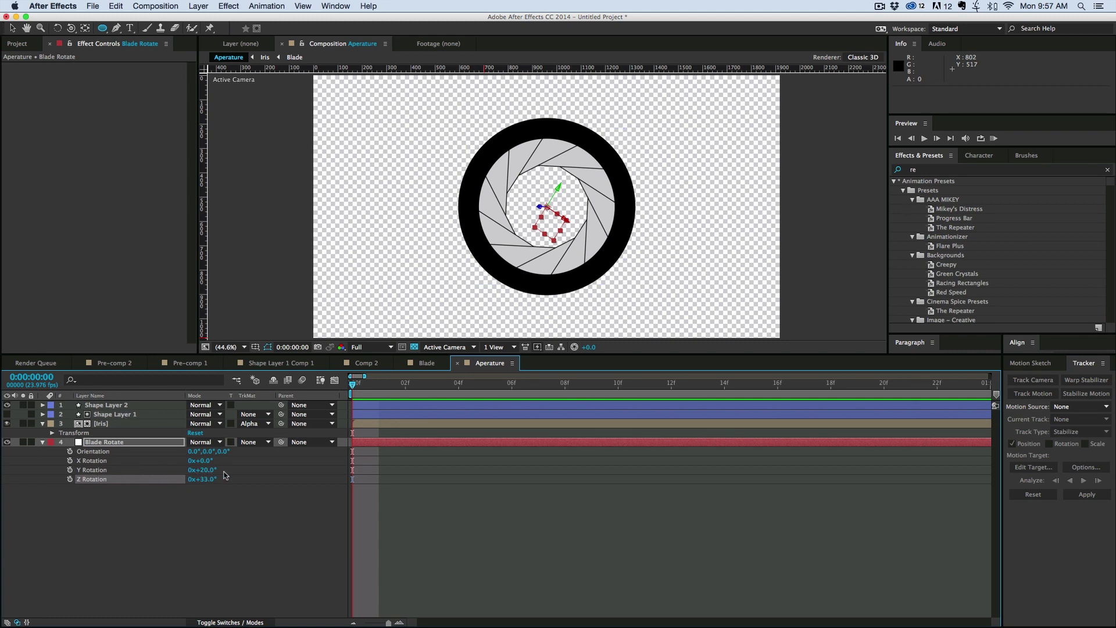
{"action": "left_click", "coordinate": [433, 362]}
{"action": "left_click", "coordinate": [490, 362]}
- Lower Blade Rotate's Z Rotation to about 0x+12.0° to swing the twelve blades
{"action": "mouse_move", "coordinate": [209, 482]}
{"action": "left_mouse_down"}
{"action": "mouse_move", "coordinate": [192, 480]}
{"action": "mouse_move", "coordinate": [207, 483]}
{"action": "left_mouse_up"}
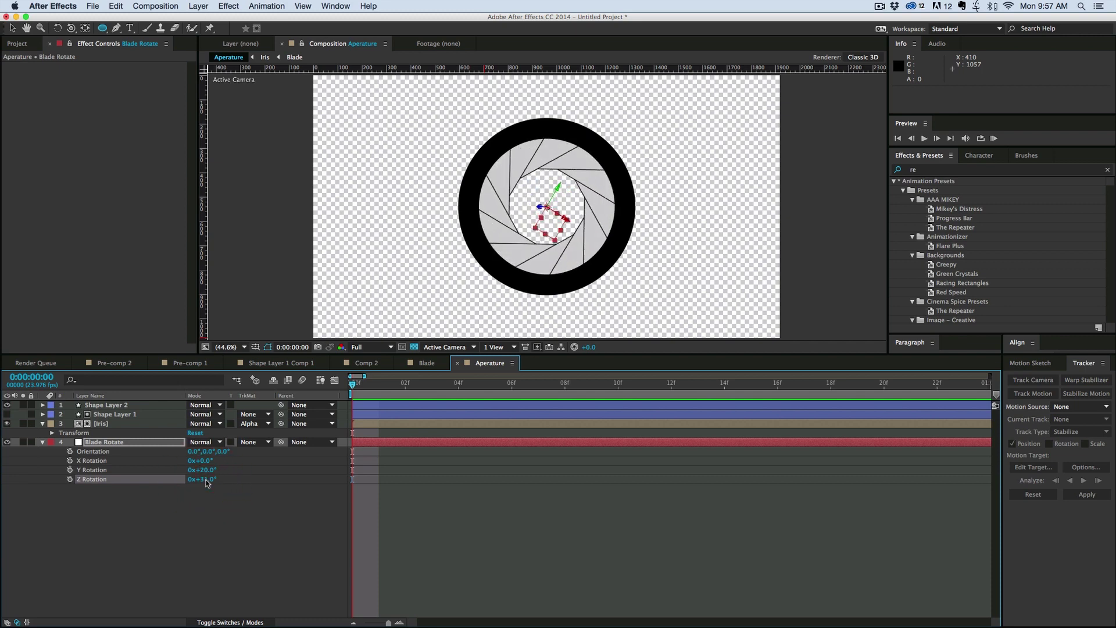